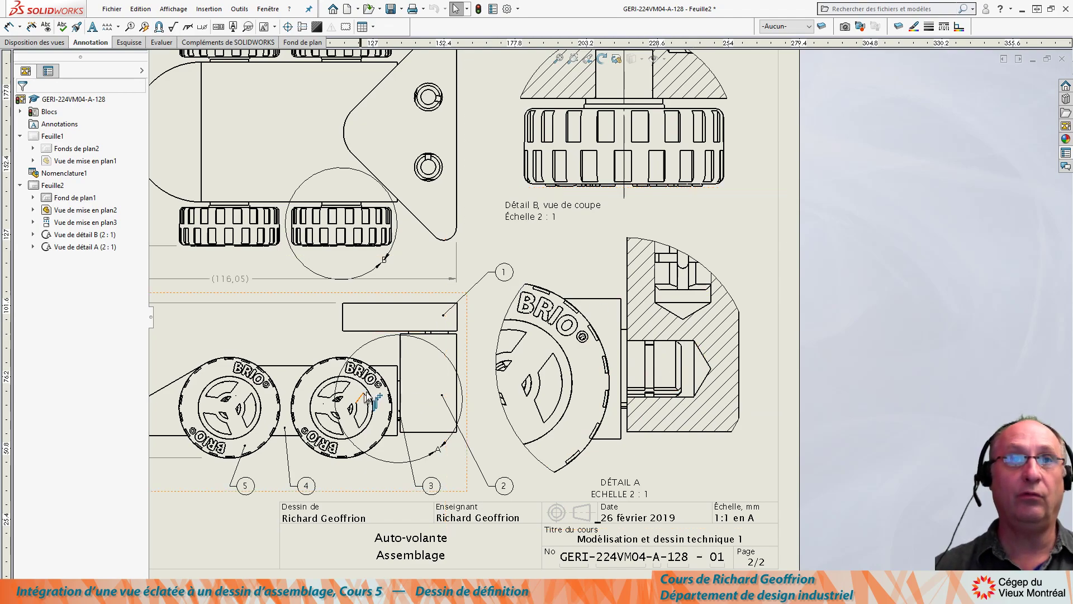
Review both sheets of the finished assembly drawing, including the exploded view and parts list, and close the drawing
key("f")
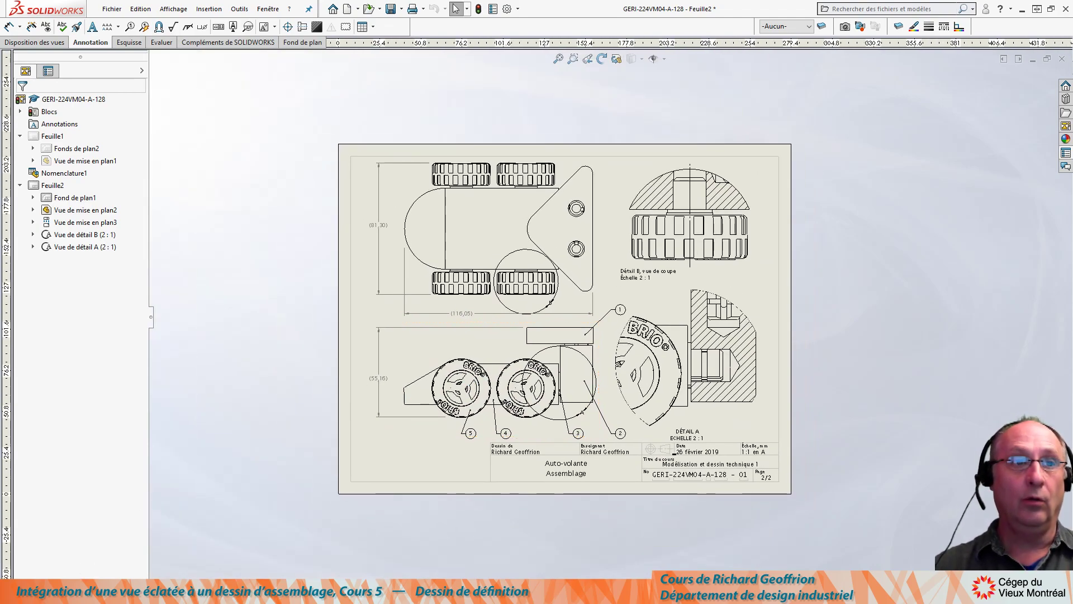
left_click(53, 585)
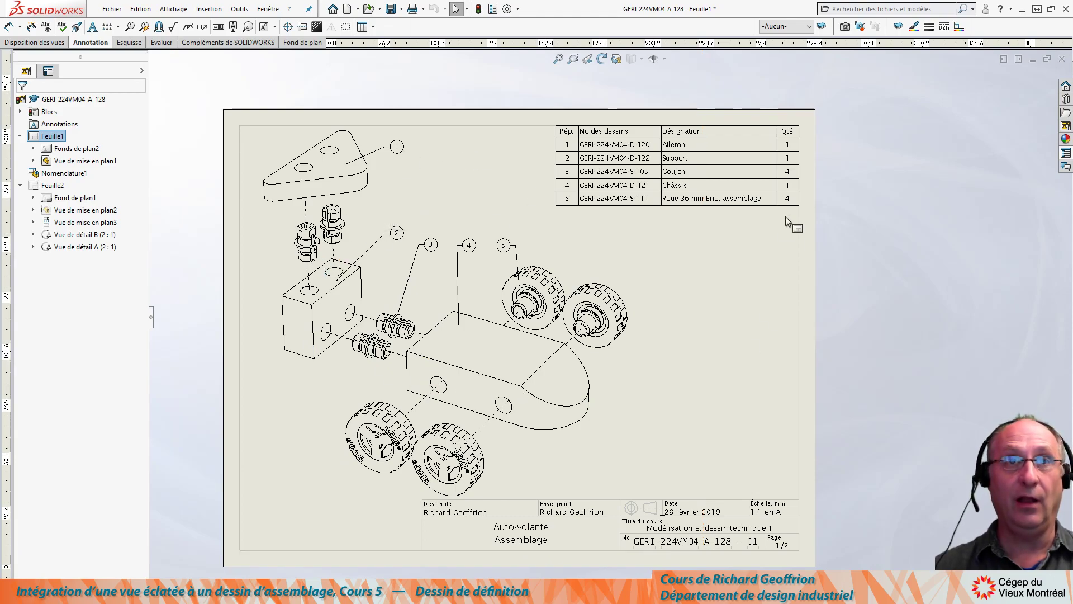
left_click(794, 149)
left_click(845, 235)
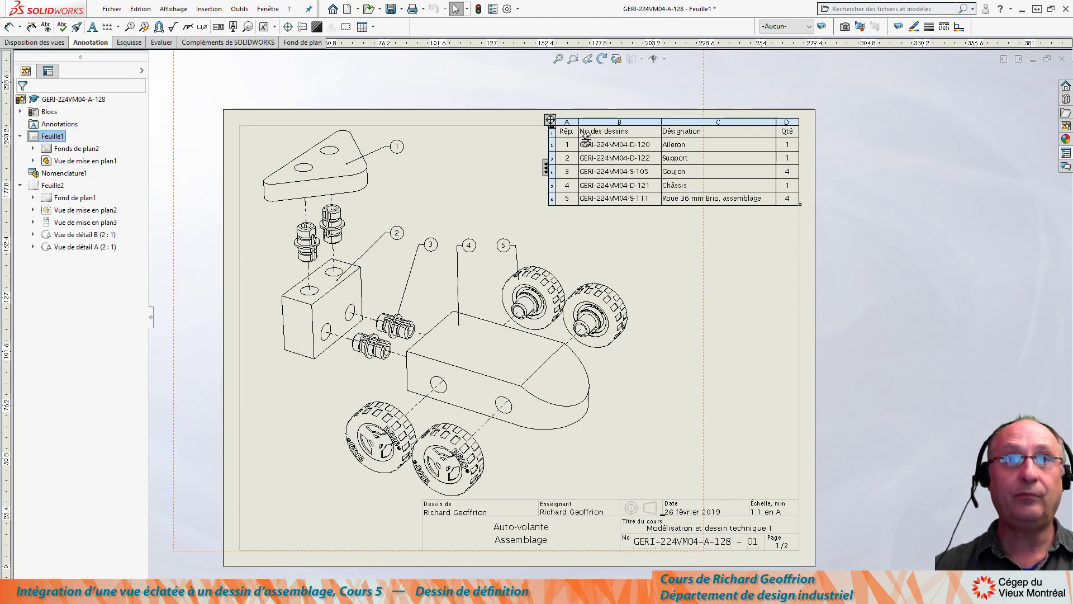
left_click(1062, 60)
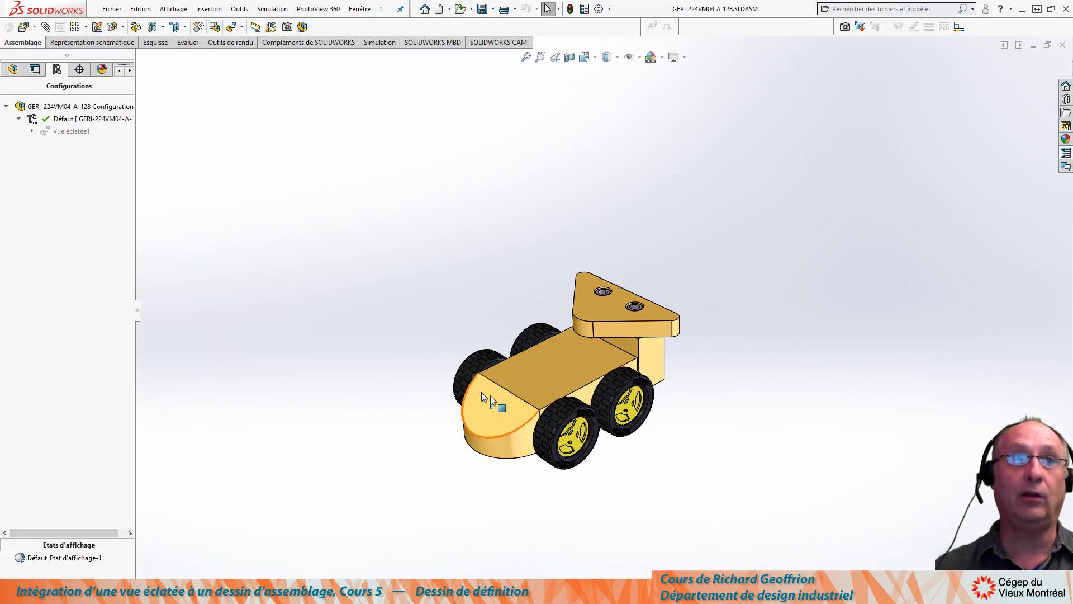
Examine the toy car assembly in its assembled and exploded states, and collapse the exploded view again
scroll(545, 414, "down", 2)
scroll(549, 411, "down", 1)
middle_click_drag(607, 407, 581, 382, "ctrl")
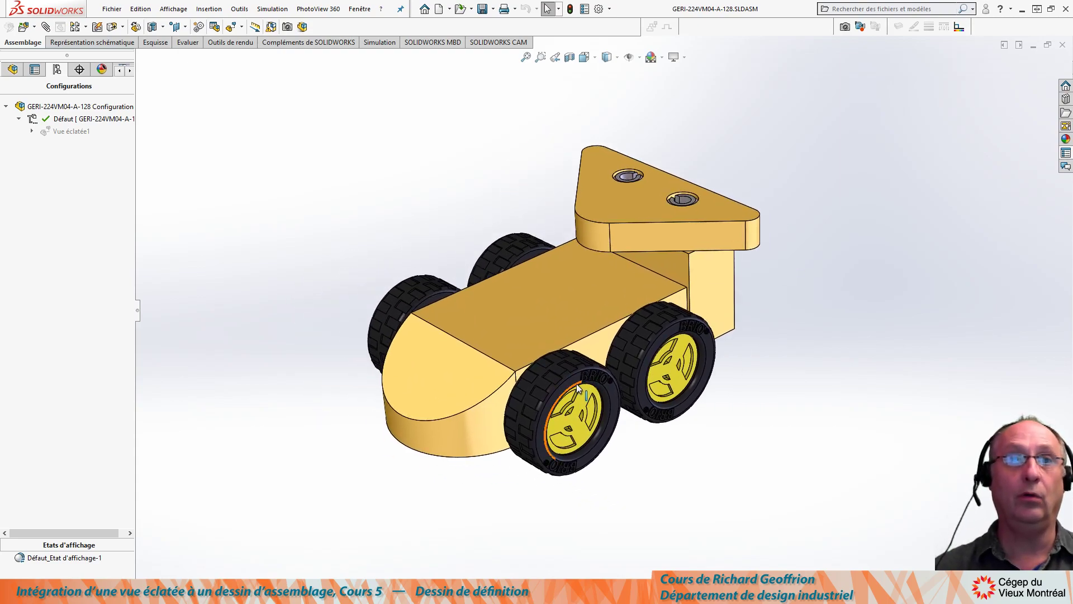
middle_click_drag(599, 337, 568, 319)
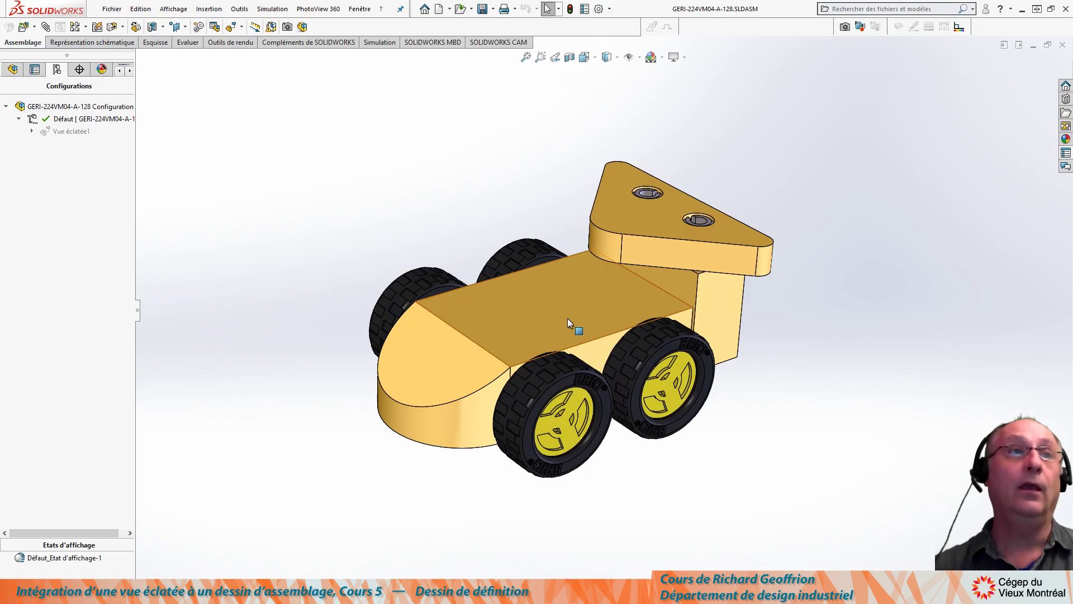
double_click(45, 132)
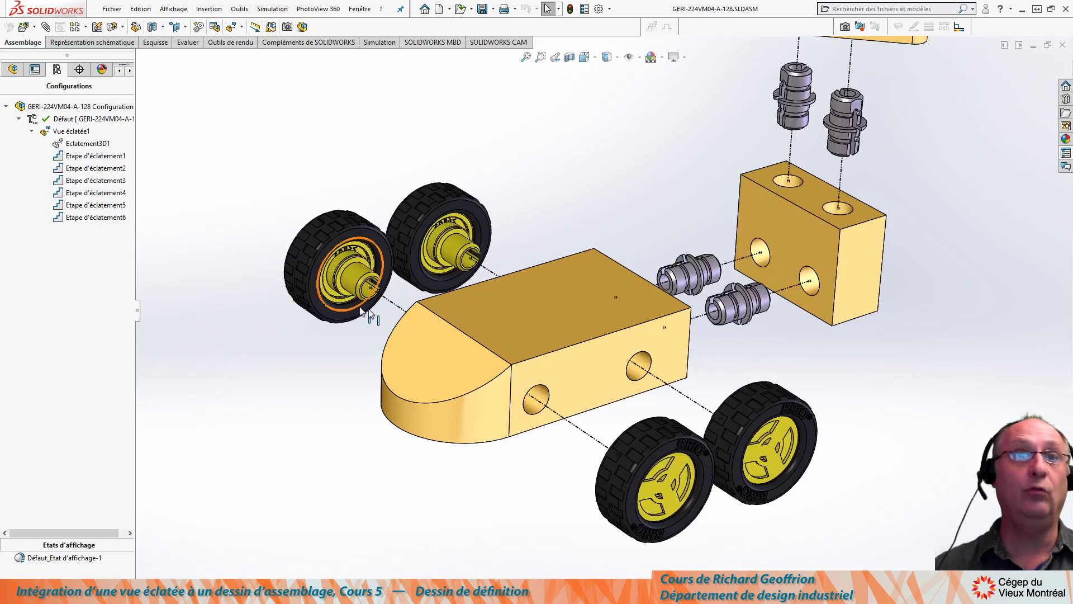
scroll(455, 328, "up", 3)
middle_click_drag(518, 311, 594, 287, "ctrl")
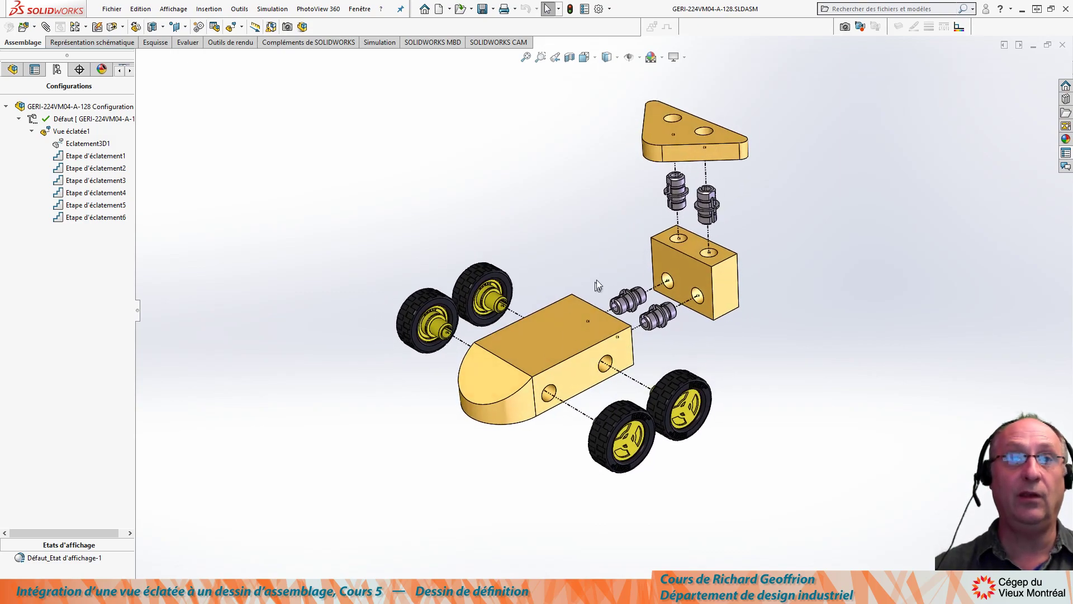
middle_click_drag(556, 341, 525, 343)
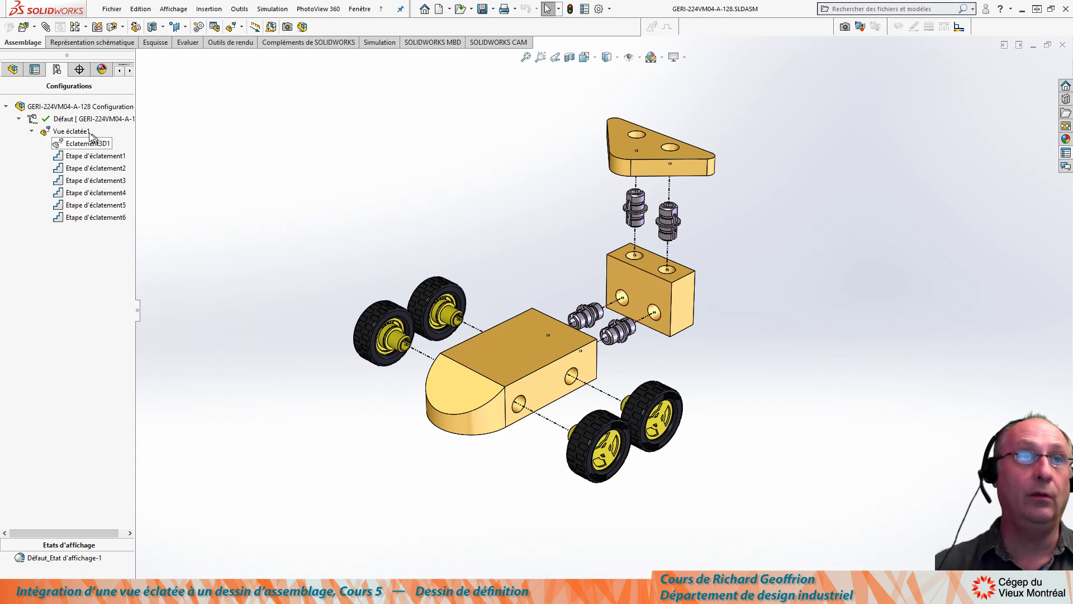
double_click(46, 134)
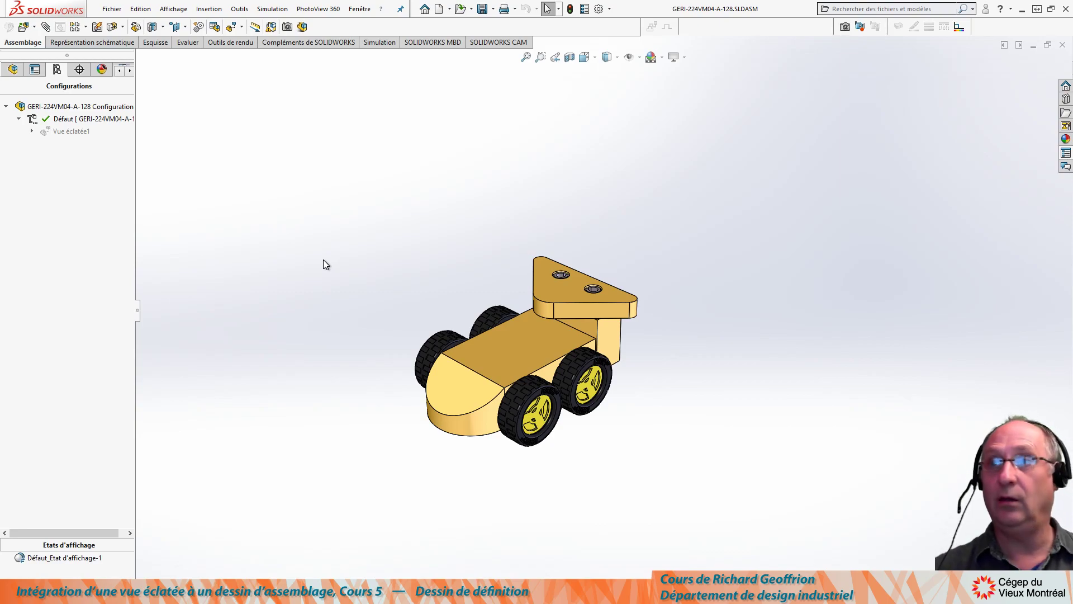
Create a new drawing from the Format A mm template
key("ctrl+n")
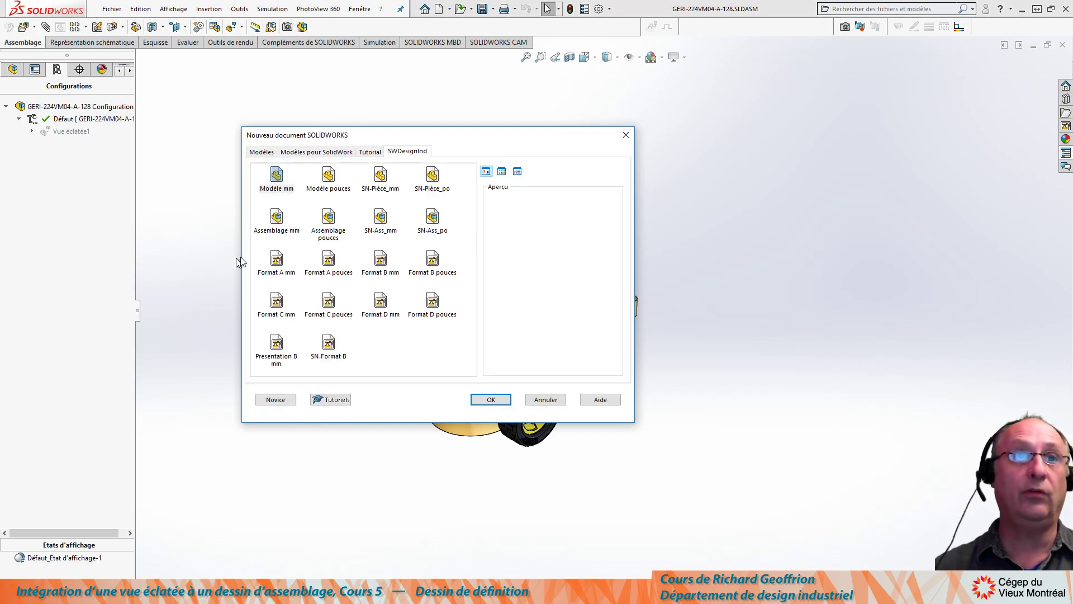
left_click(275, 265)
left_click(482, 398)
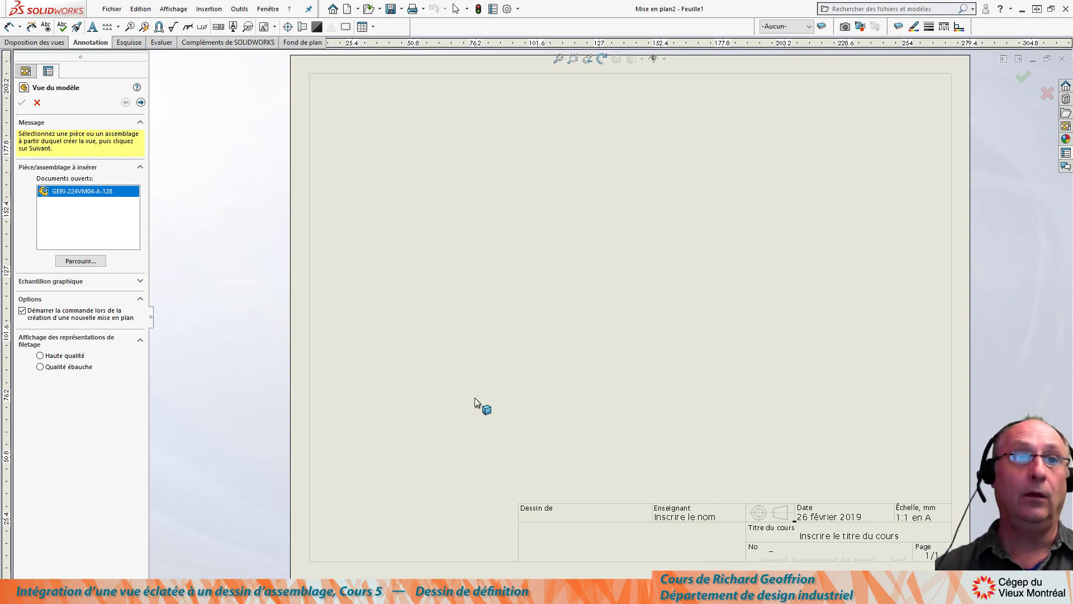
Place a model view of assembly GERI-224VM04-A-128 in the saved Perspective orientation near the sheet's lower-left corner, with the preview enabled
double_click(72, 191)
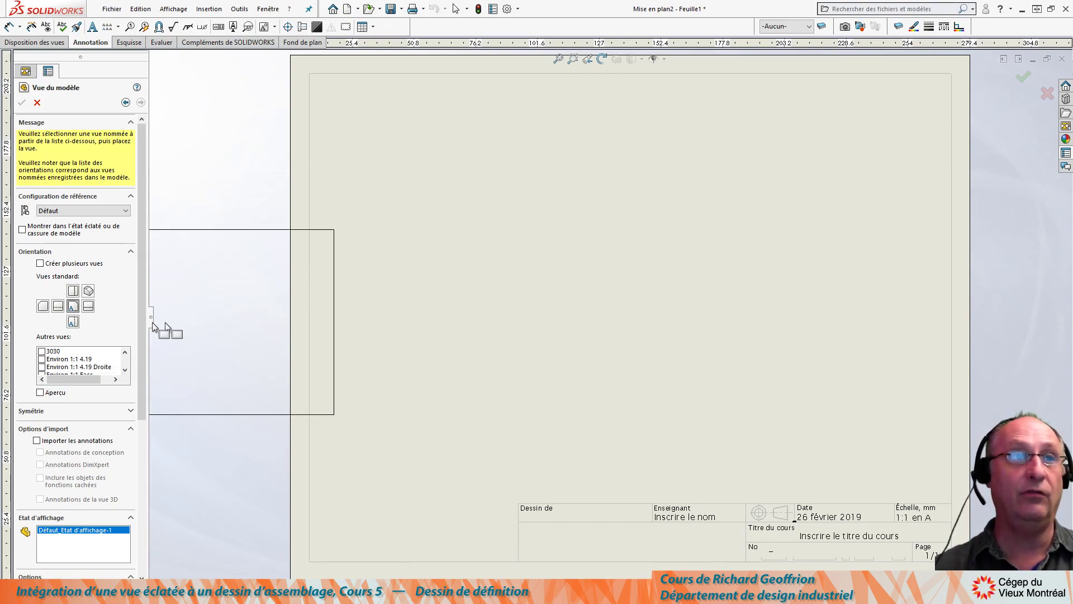
left_click(41, 352)
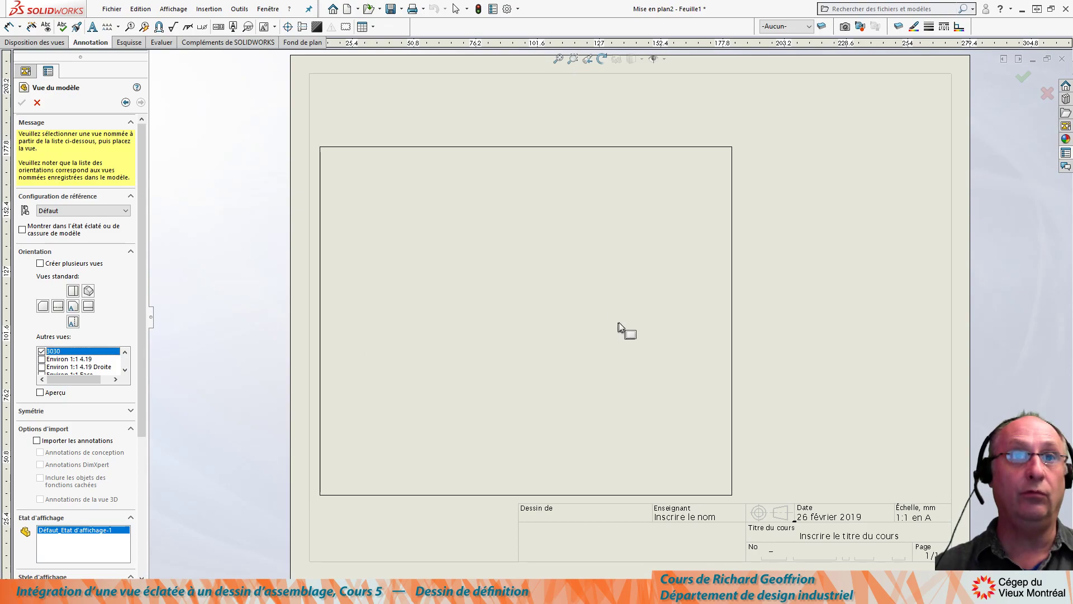
left_click(40, 392)
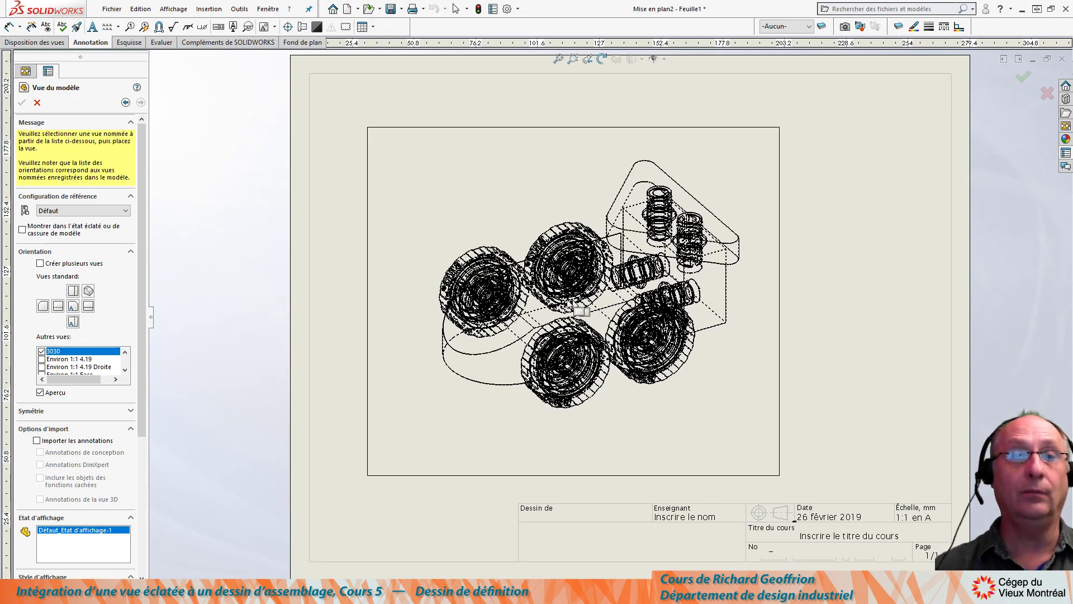
left_click(125, 369)
left_click(125, 371)
left_click(125, 371)
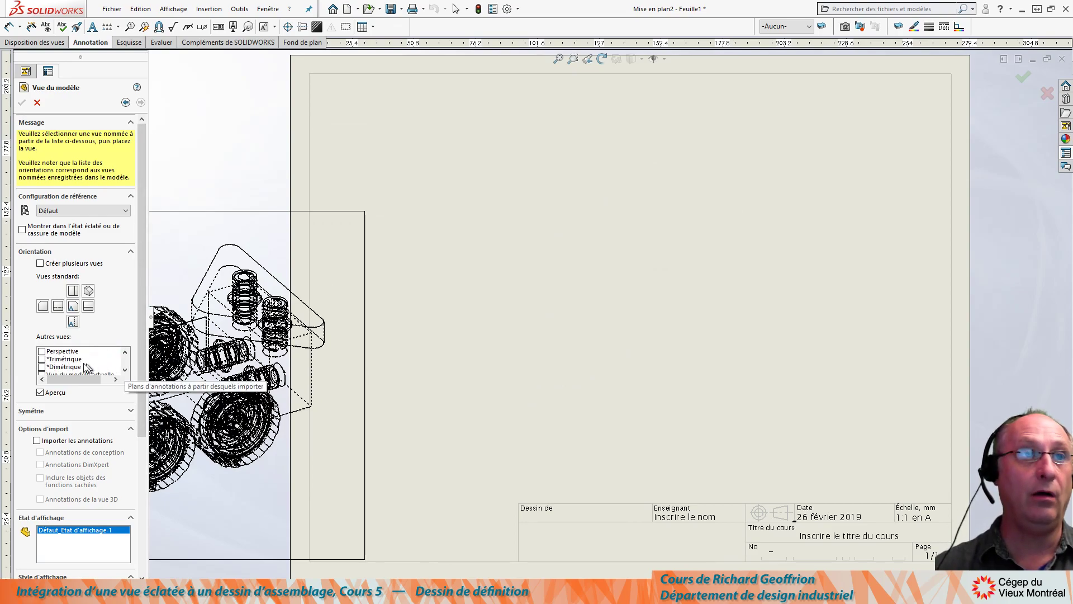
left_click(42, 351)
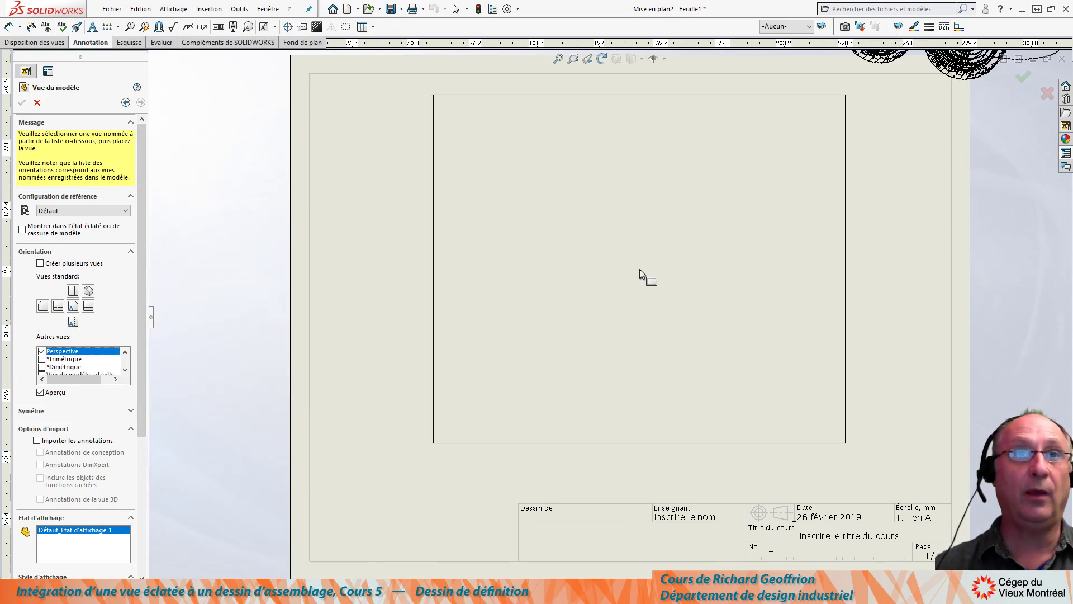
left_click(455, 454)
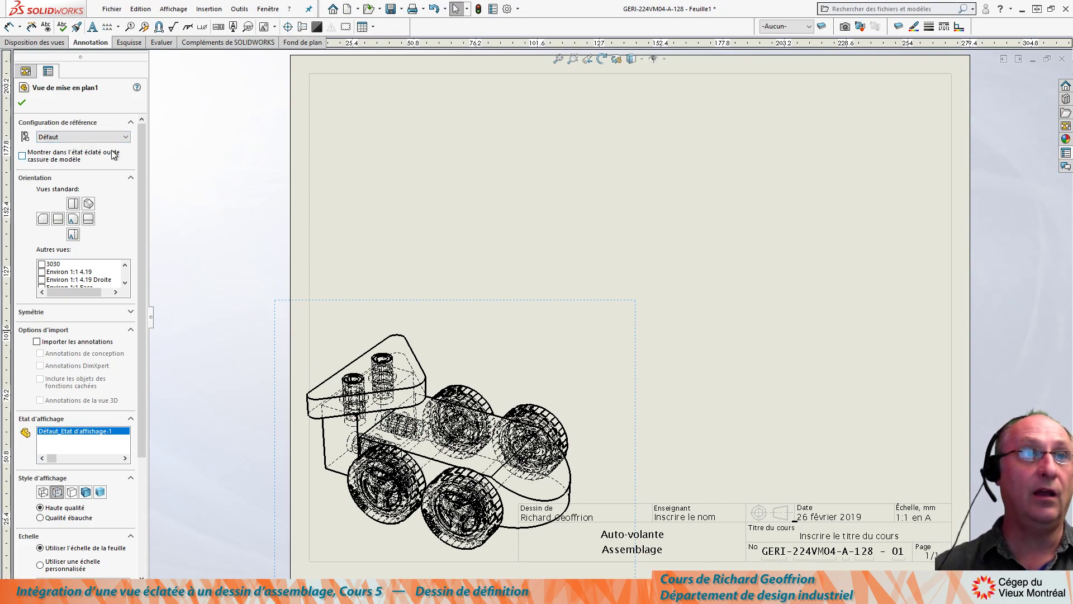
Show the placed view in its exploded state and move it up onto the sheet, clear of the title block
left_click(22, 156)
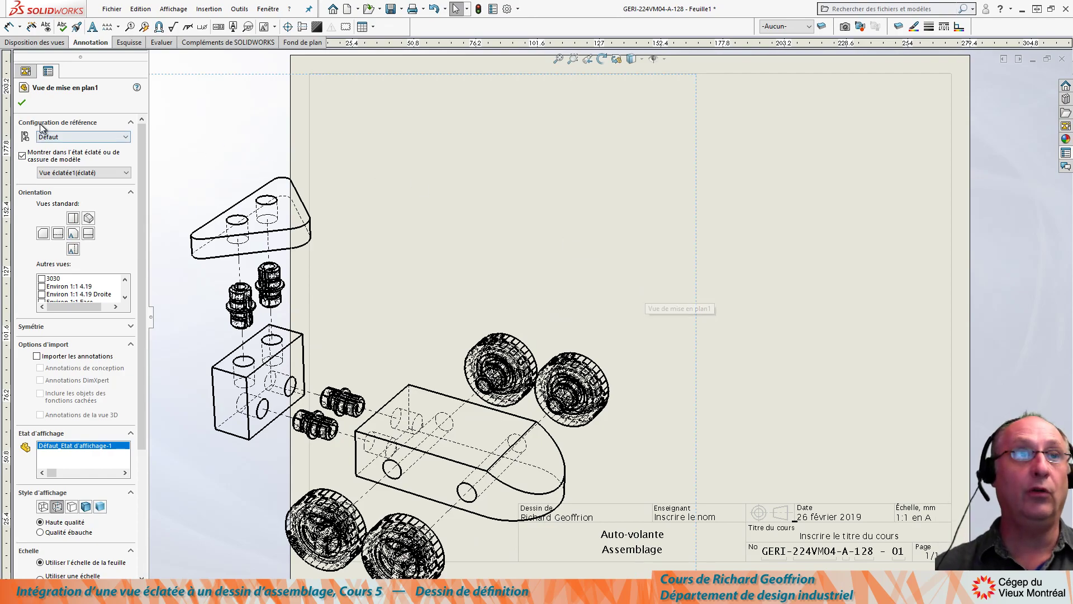
mouse_move(703, 274)
left_mouse_down()
mouse_move(867, 196)
mouse_move(855, 182)
mouse_move(868, 170)
left_mouse_up()
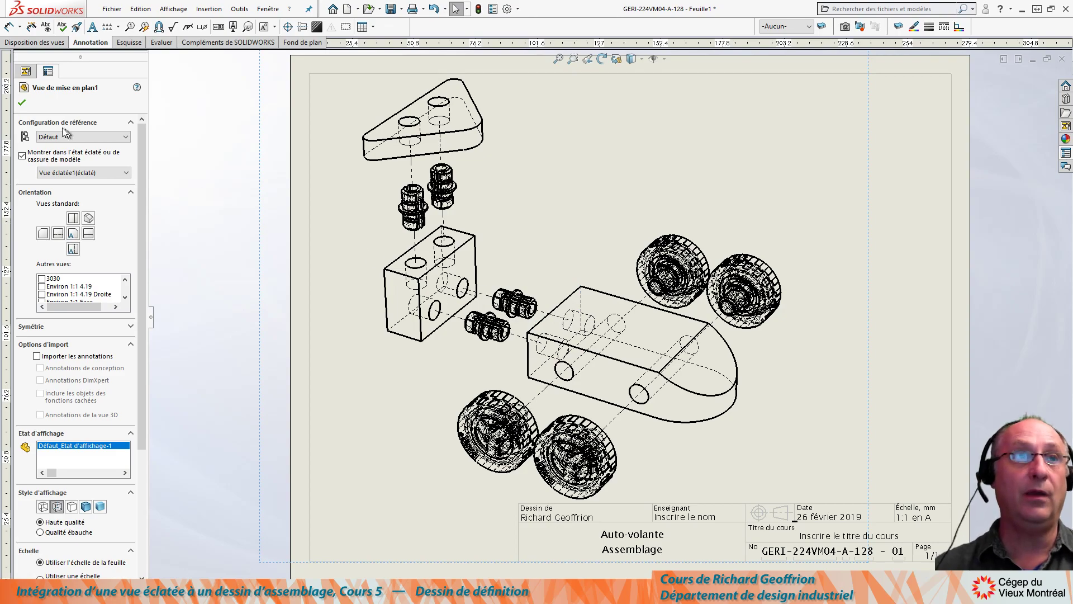
left_click(23, 103)
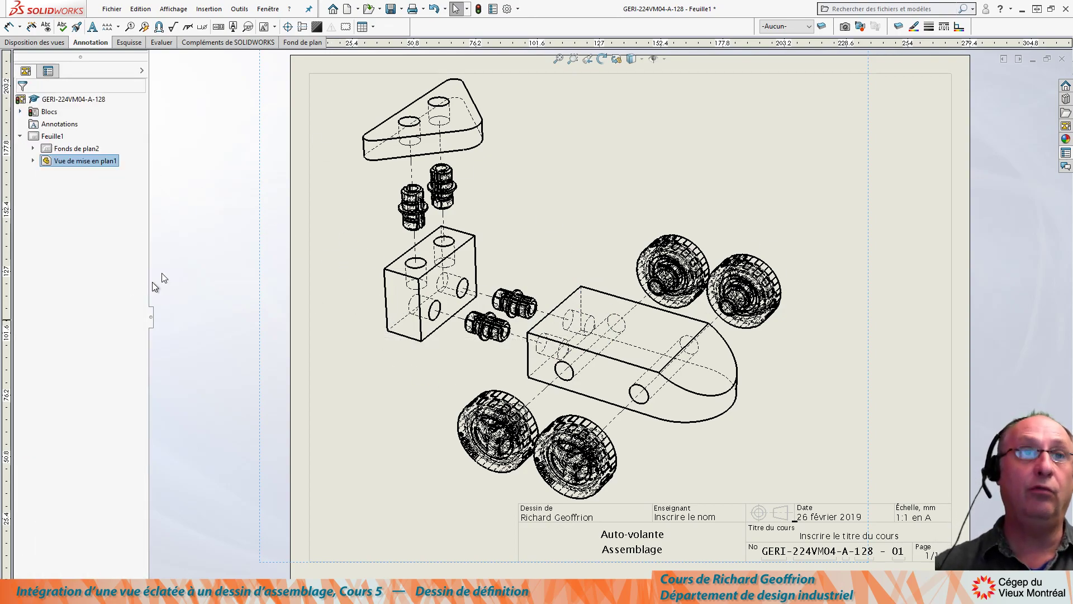
left_click(183, 259)
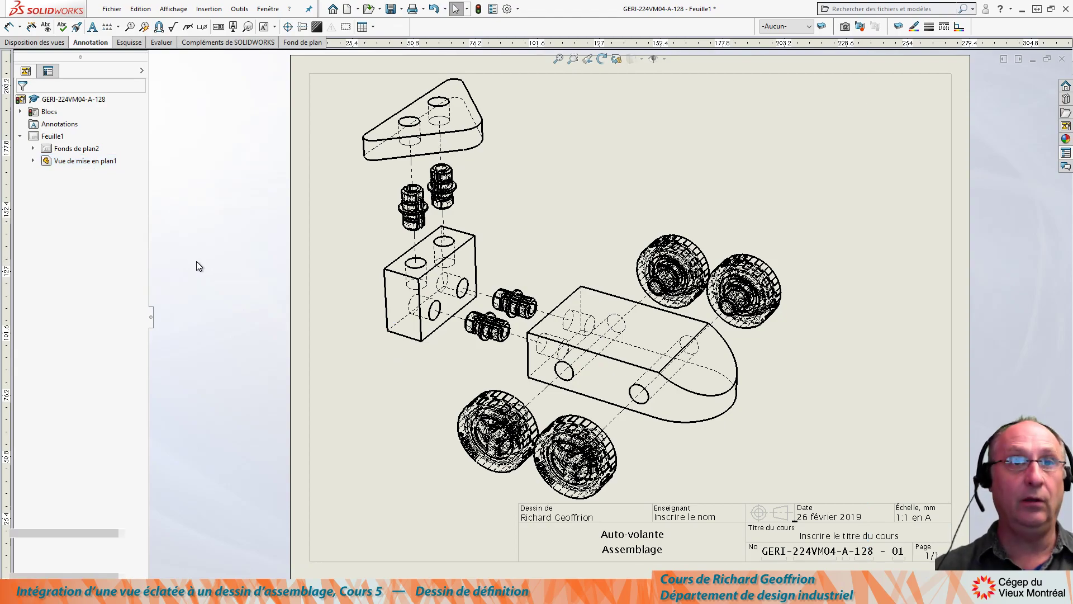
Switch to the assembly, rotate the model and check where named views are saved, and return to the drawing
key("ctrl+Tab")
mouse_move(378, 321)
middle_mouse_down()
mouse_move(375, 258)
mouse_move(366, 280)
middle_mouse_up()
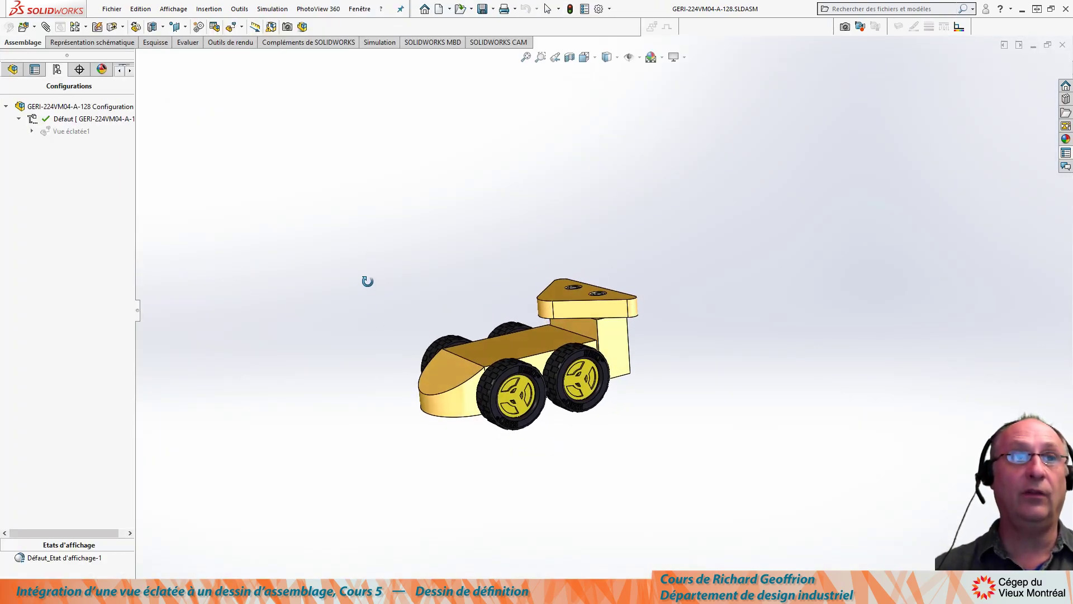
middle_click_drag(217, 216, 295, 317)
key("space")
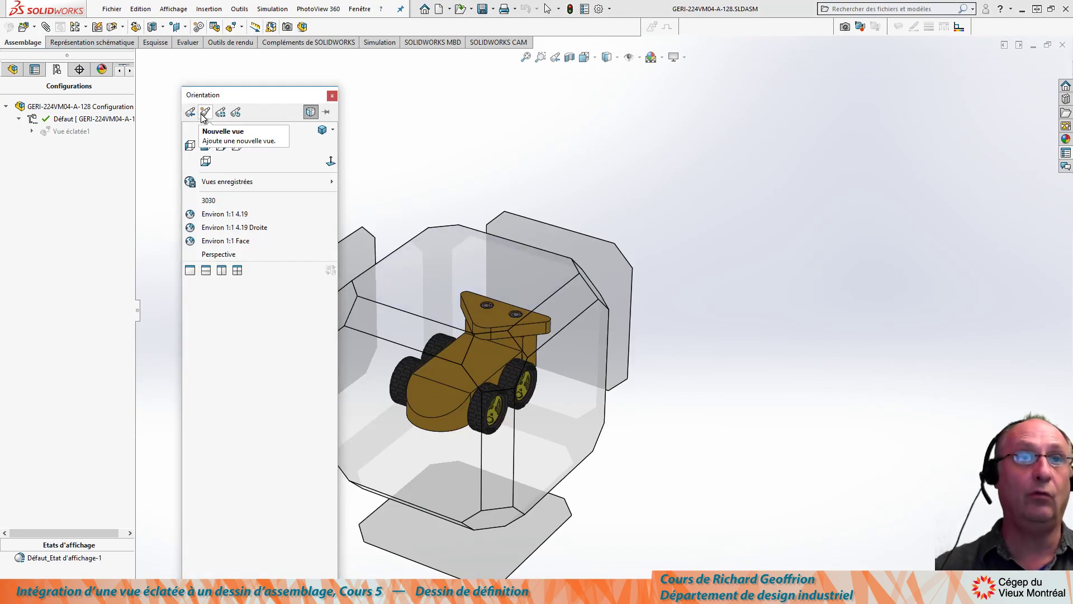
left_click(333, 95)
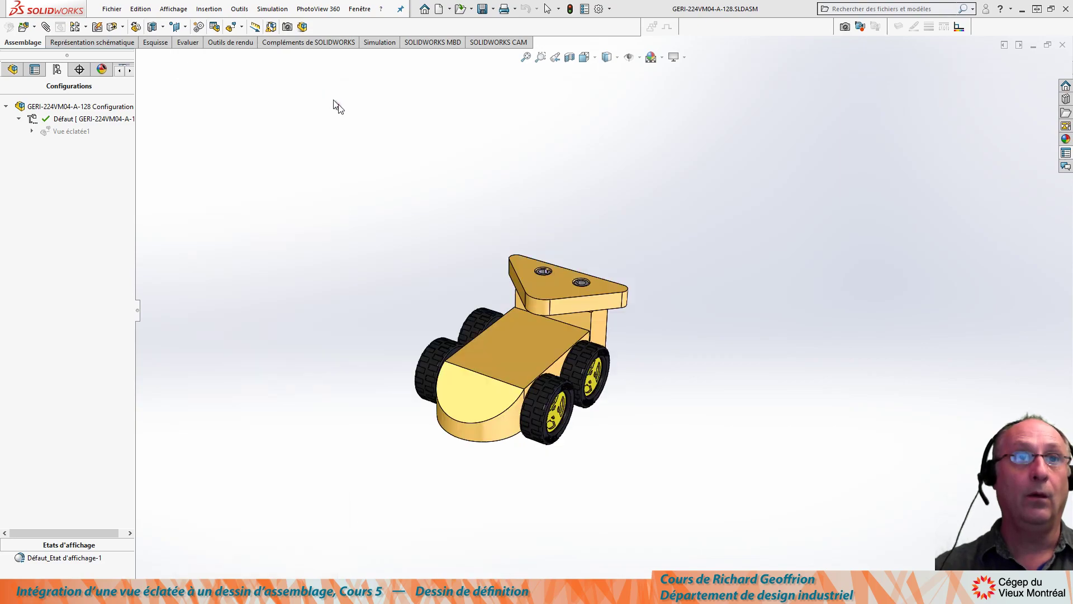
key("ctrl+Tab")
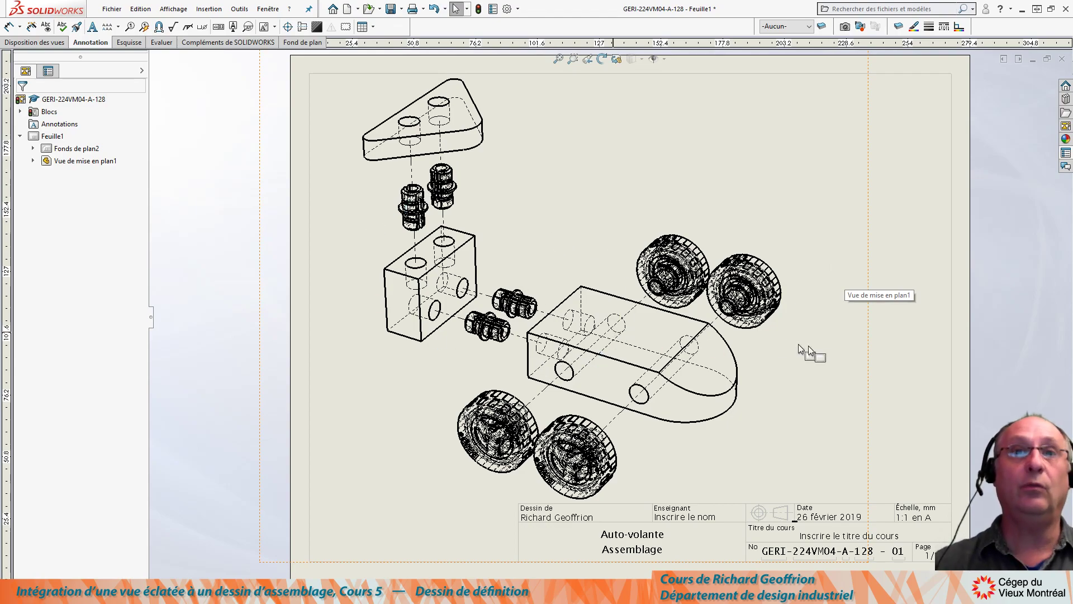
Set the exploded drawing view's display style to hidden lines removed
left_click(826, 387)
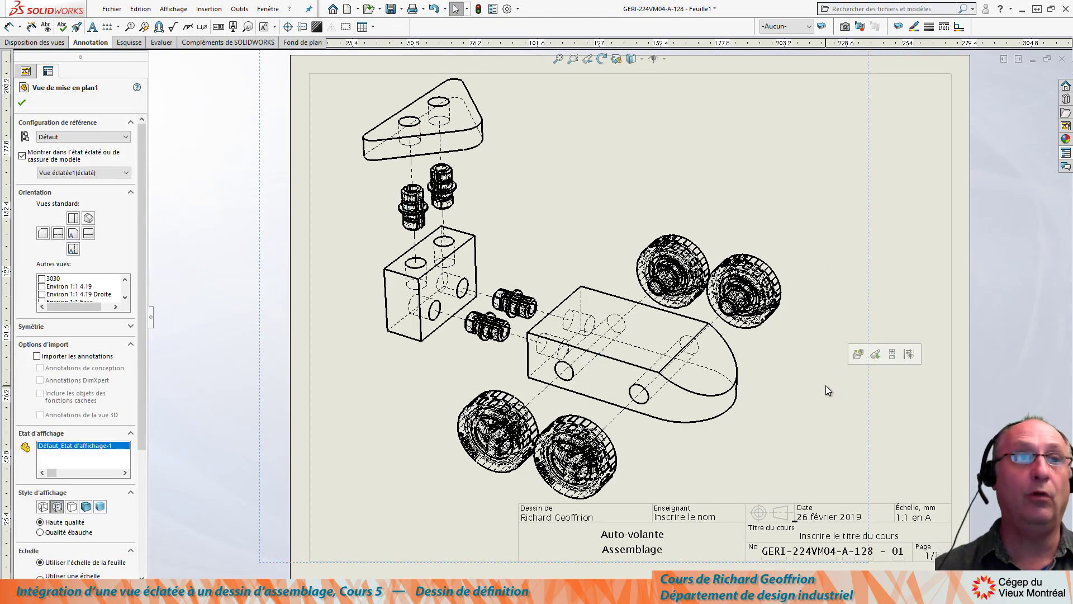
left_click(72, 506)
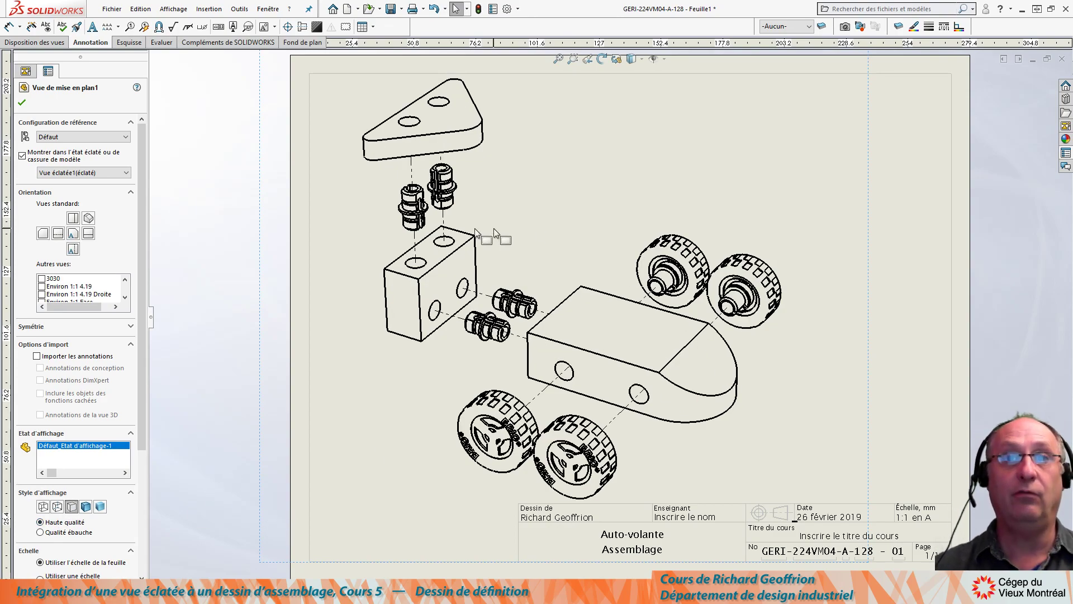
left_click(23, 103)
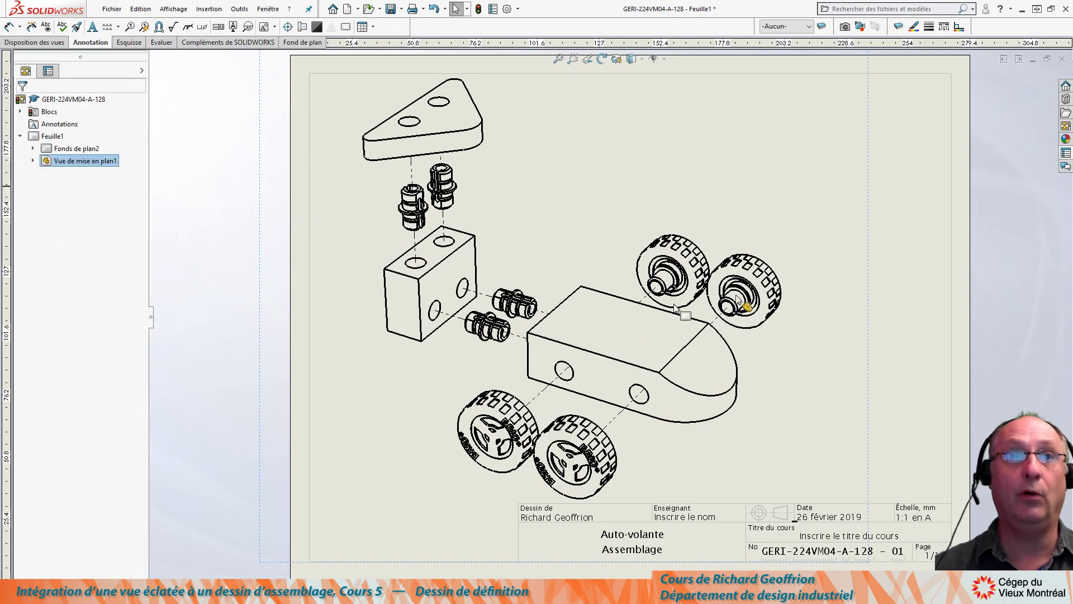
left_click(931, 288)
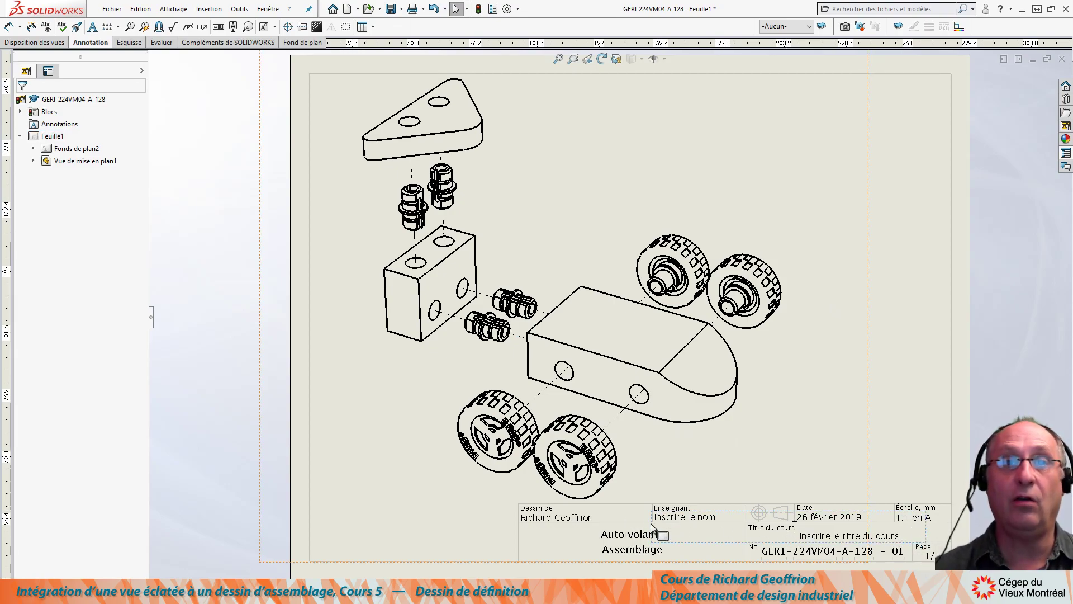
Set the drawing's custom properties to course title Modélisation et dessin technique 1 and the teacher's name, and apply them to the title block
left_click(1066, 164)
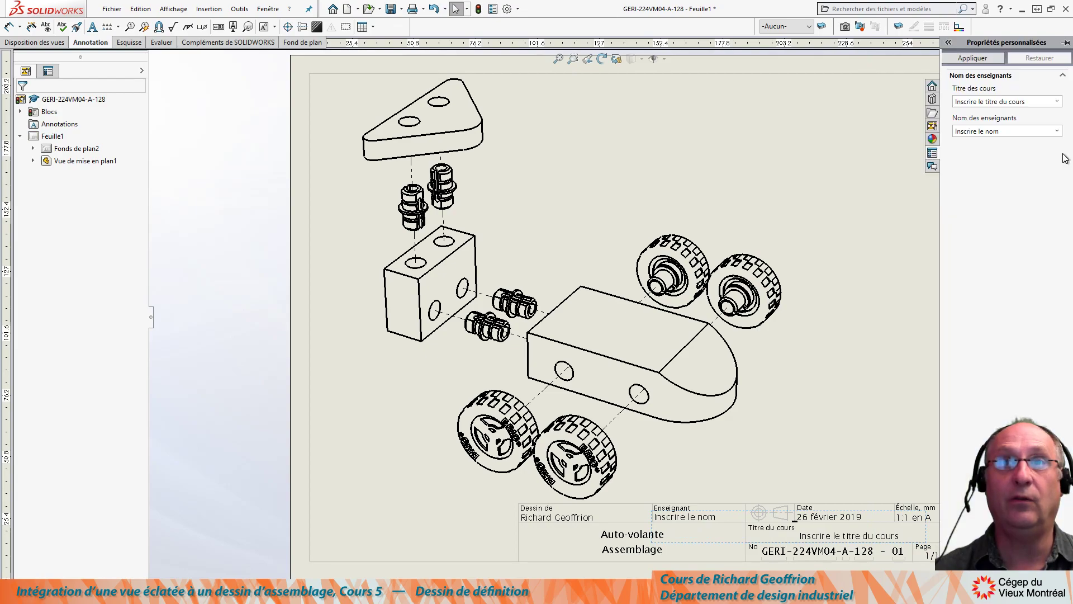
left_click(1057, 101)
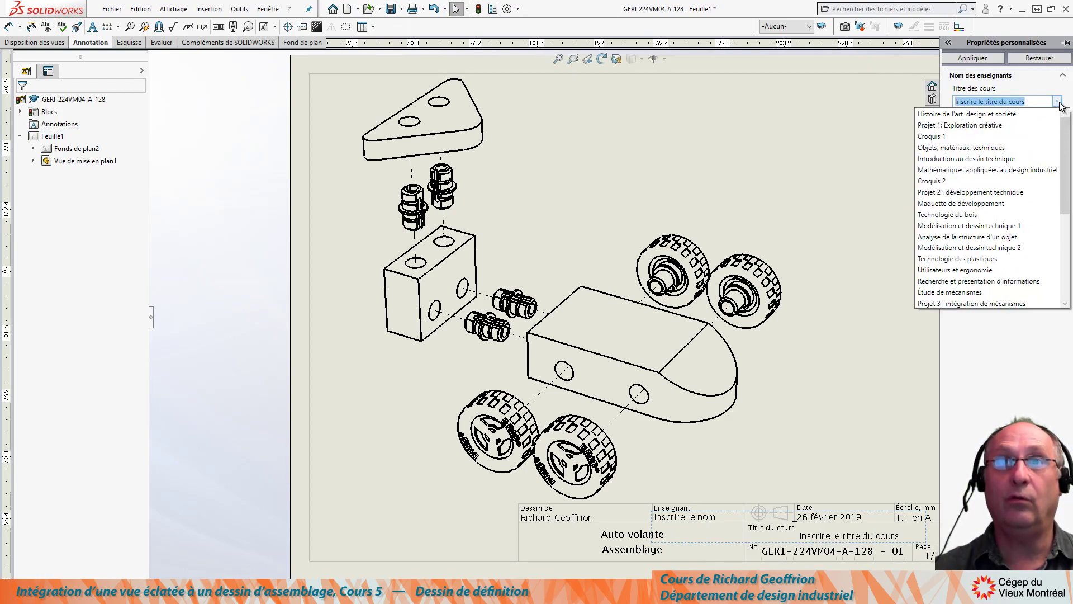
left_click(979, 226)
left_click(1058, 132)
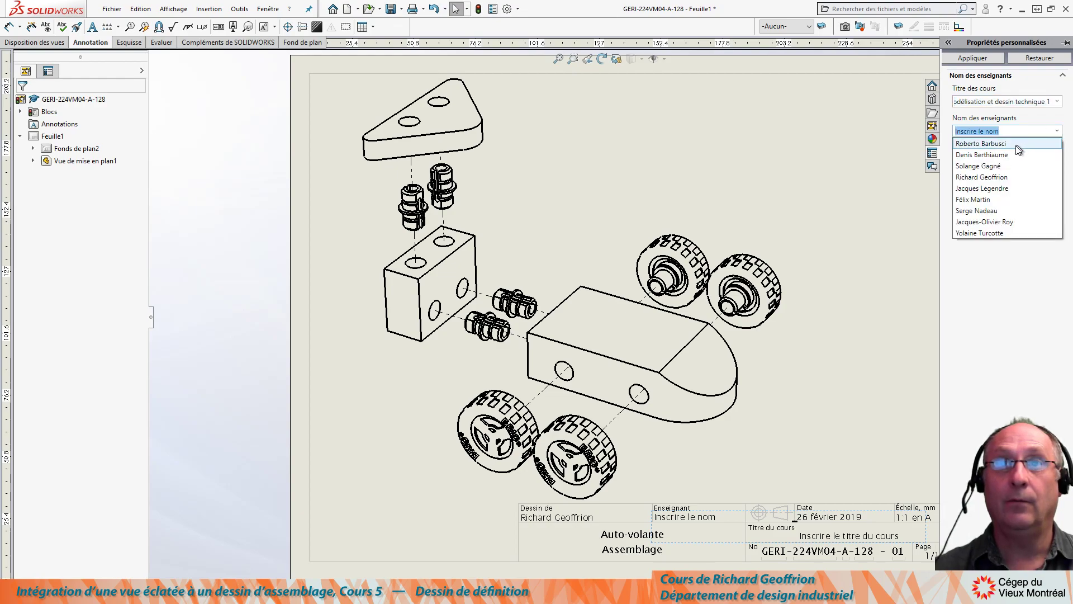
left_click(1001, 175)
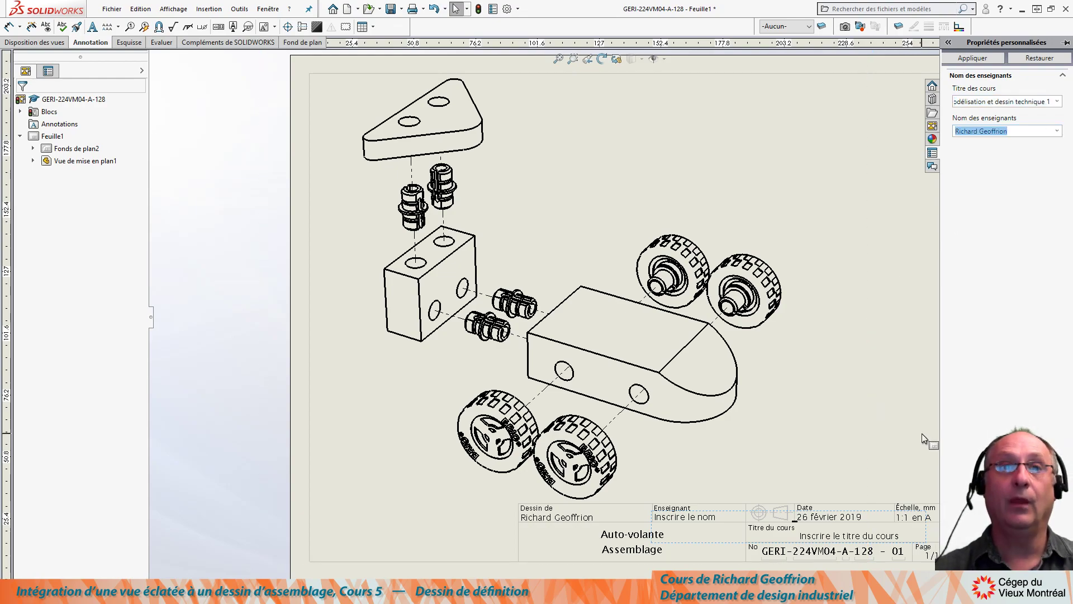
left_click(974, 59)
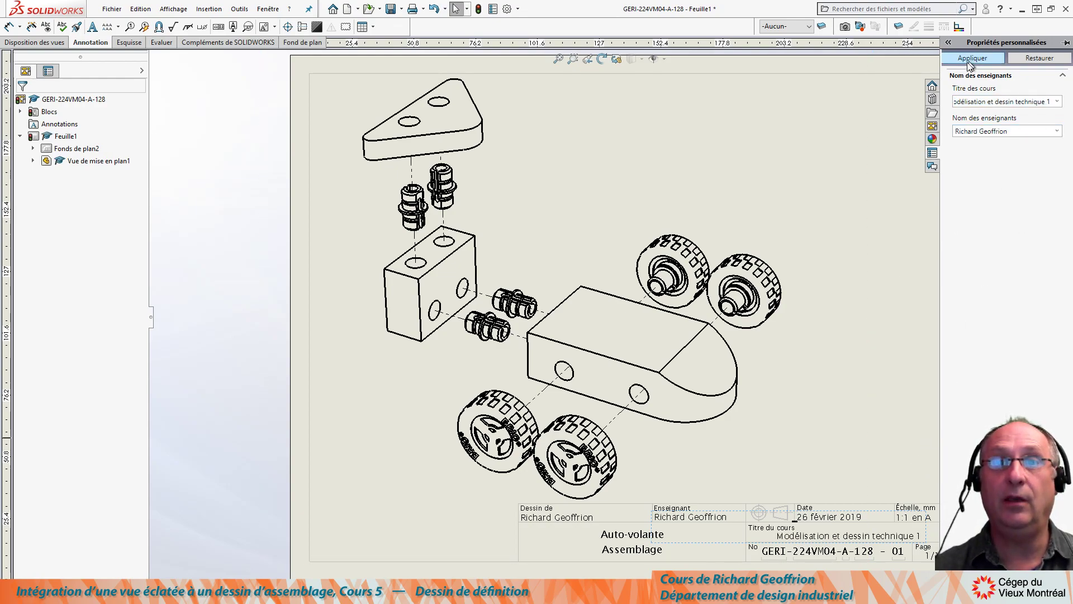
Insert a bill of materials for the exploded view using the Nomenclature.sldbomtbt template, top level only, attached to the sheet's anchor point
left_click(233, 373)
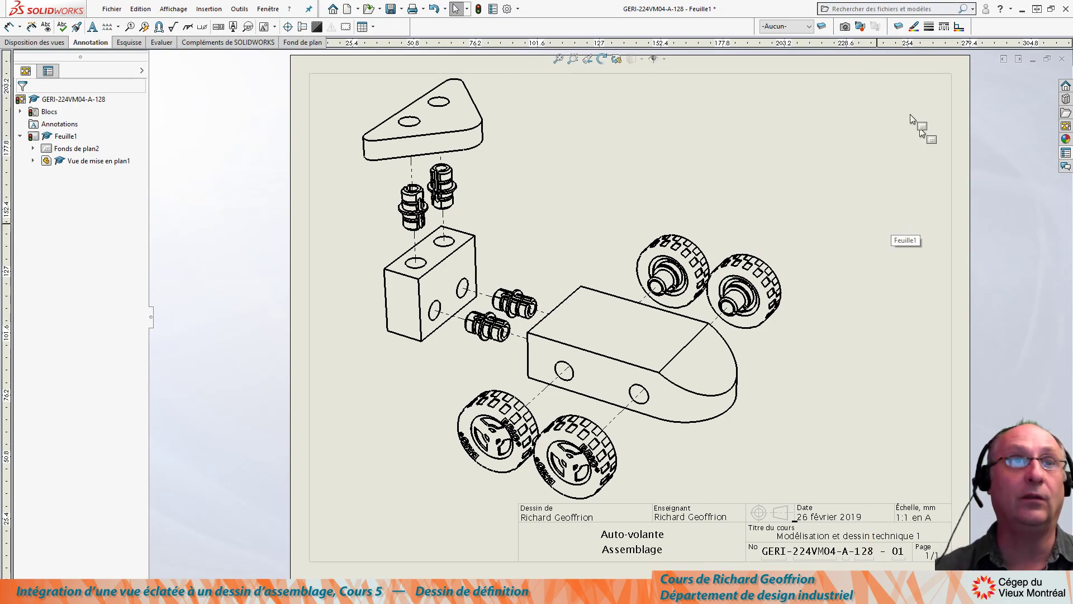
left_click(484, 258)
left_click(212, 9)
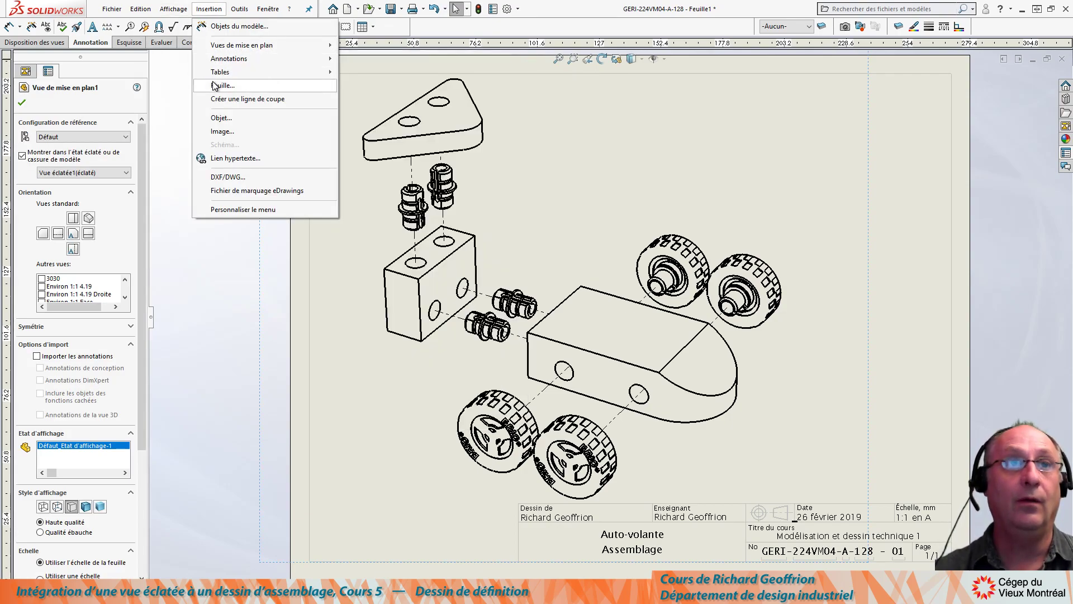
mouse_move(221, 73)
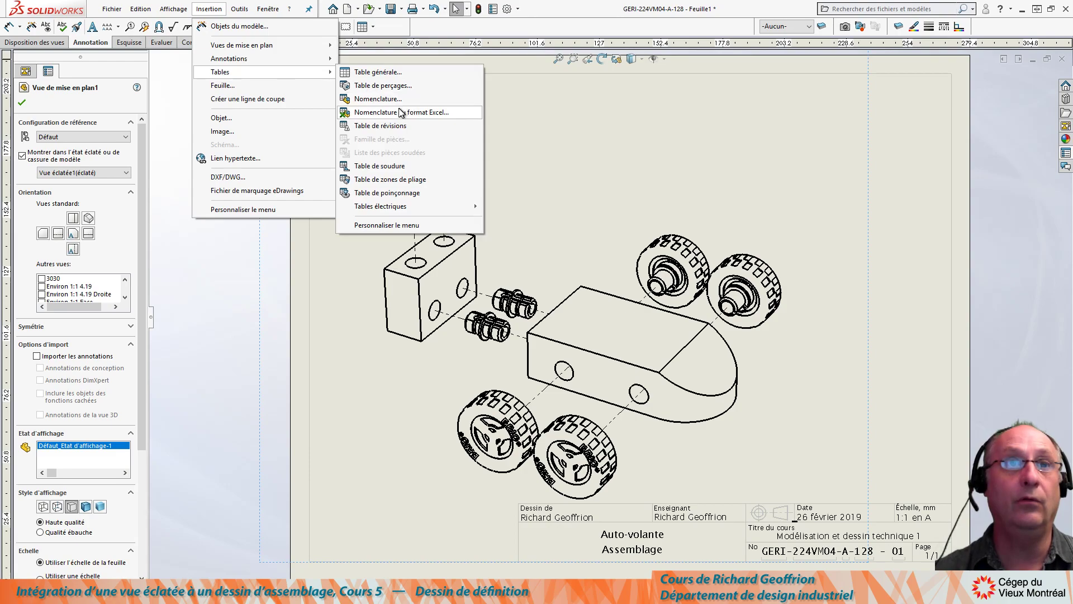
left_click(359, 99)
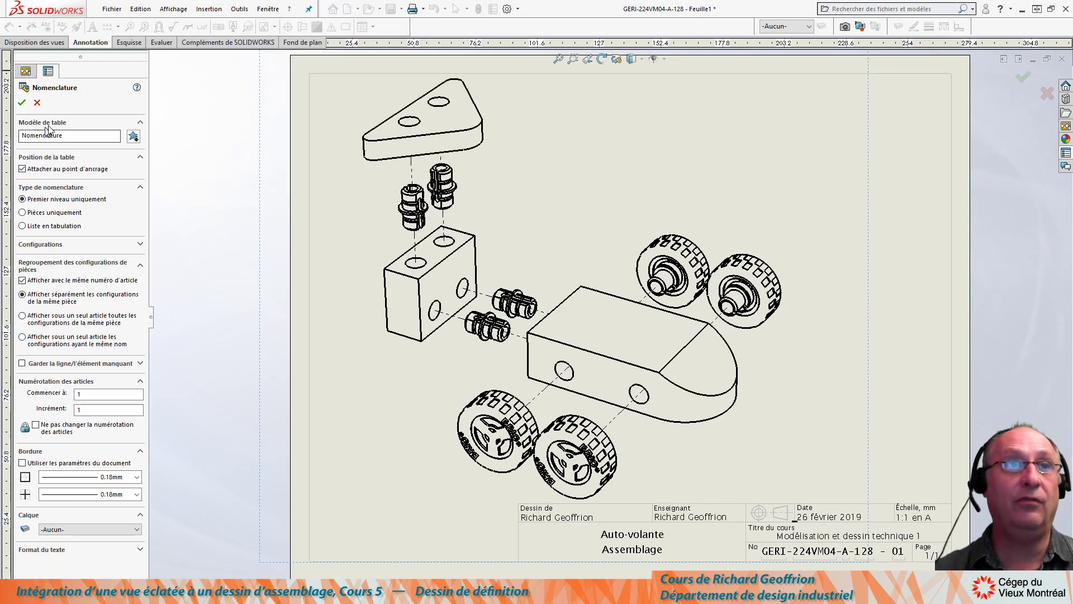
left_click(133, 137)
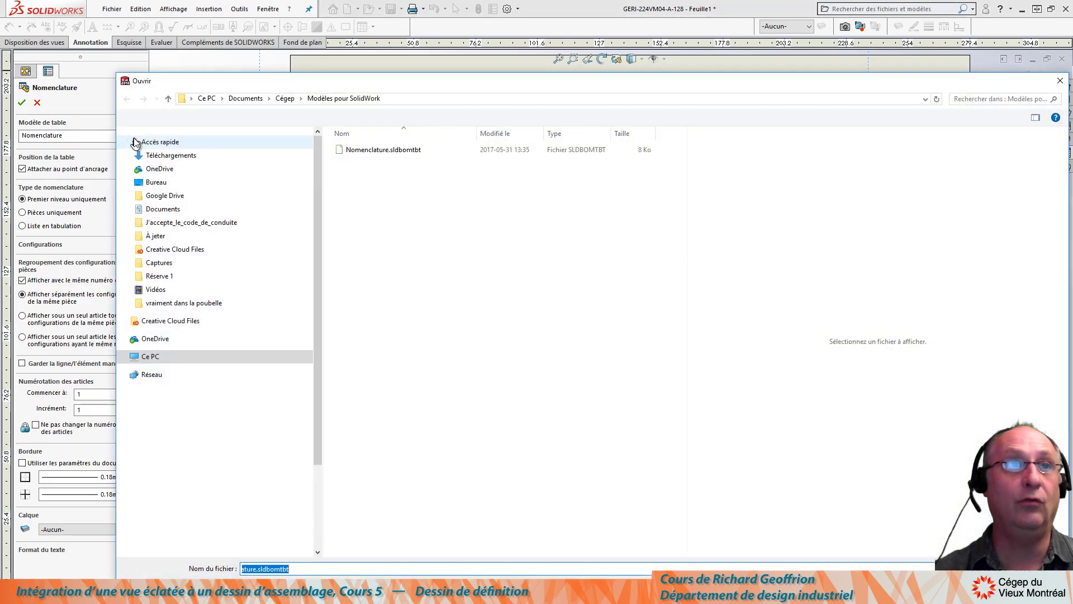
left_click(350, 150)
left_click(982, 587)
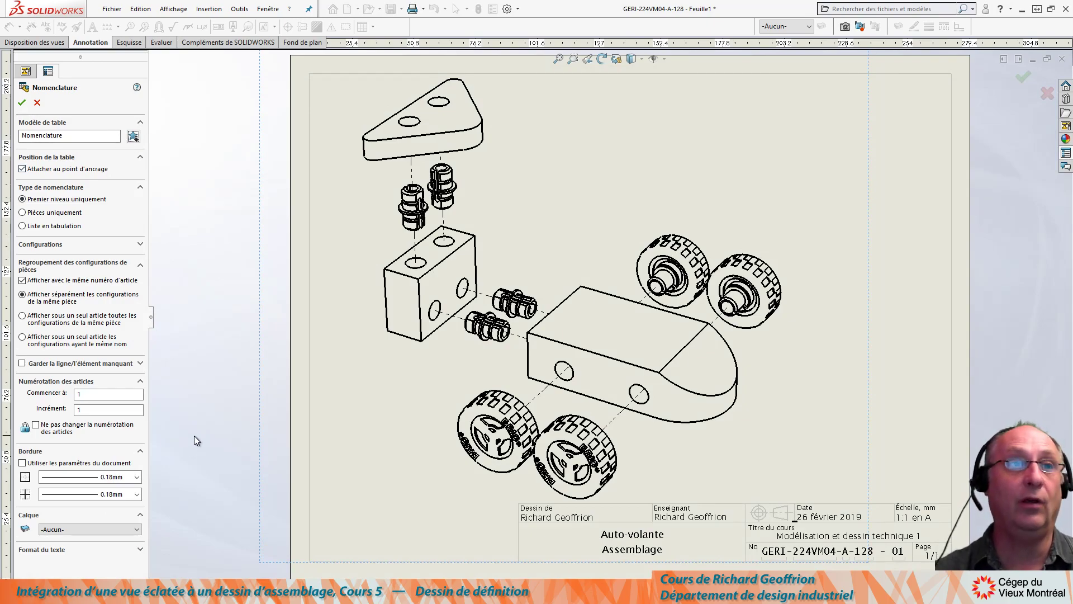
left_click(22, 103)
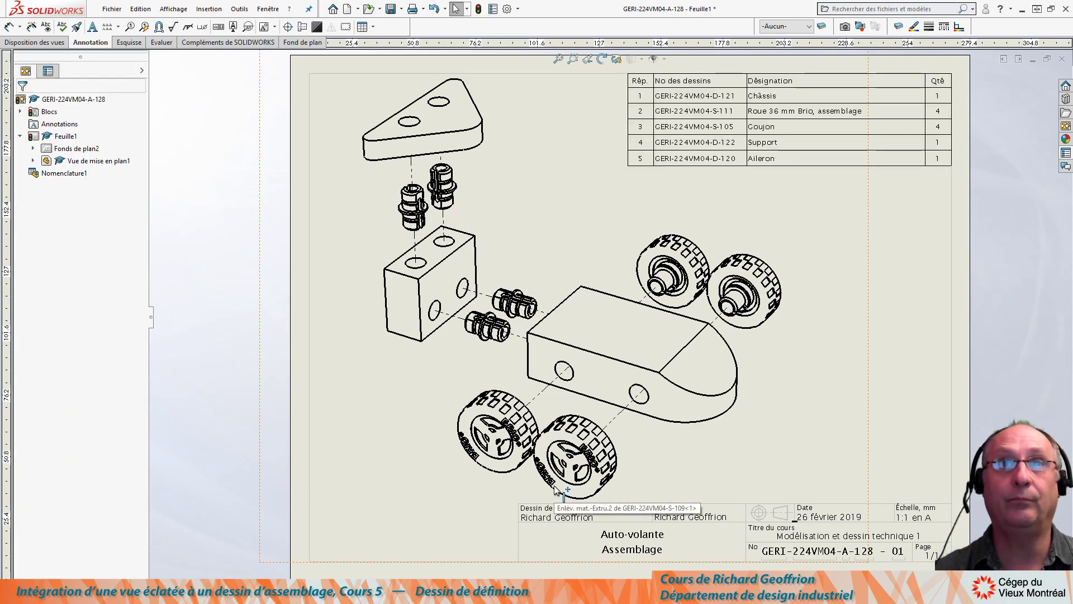
Narrow the Désignation column of the bill of materials so the table takes less width on the sheet
left_click(900, 143)
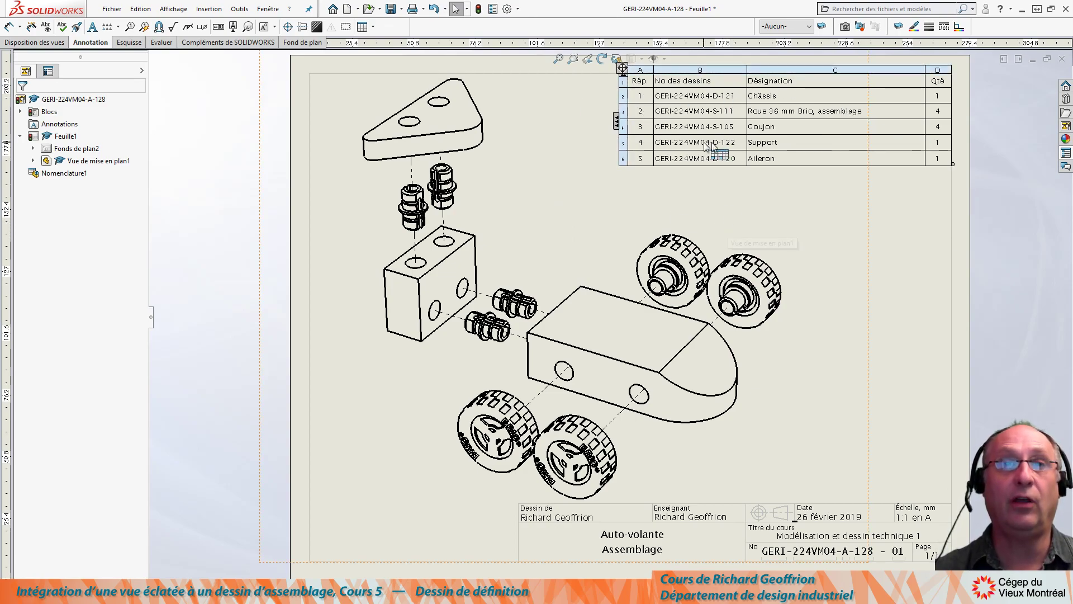
scroll(772, 105, "down", 3)
scroll(922, 185, "down", 2)
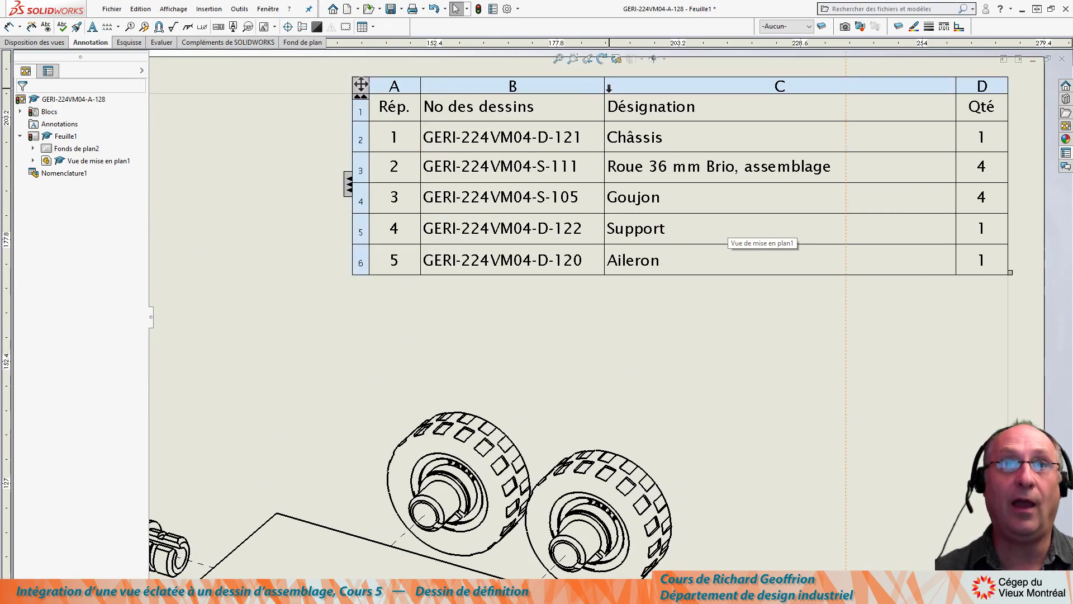
left_click_drag(605, 88, 683, 84)
left_click(895, 407)
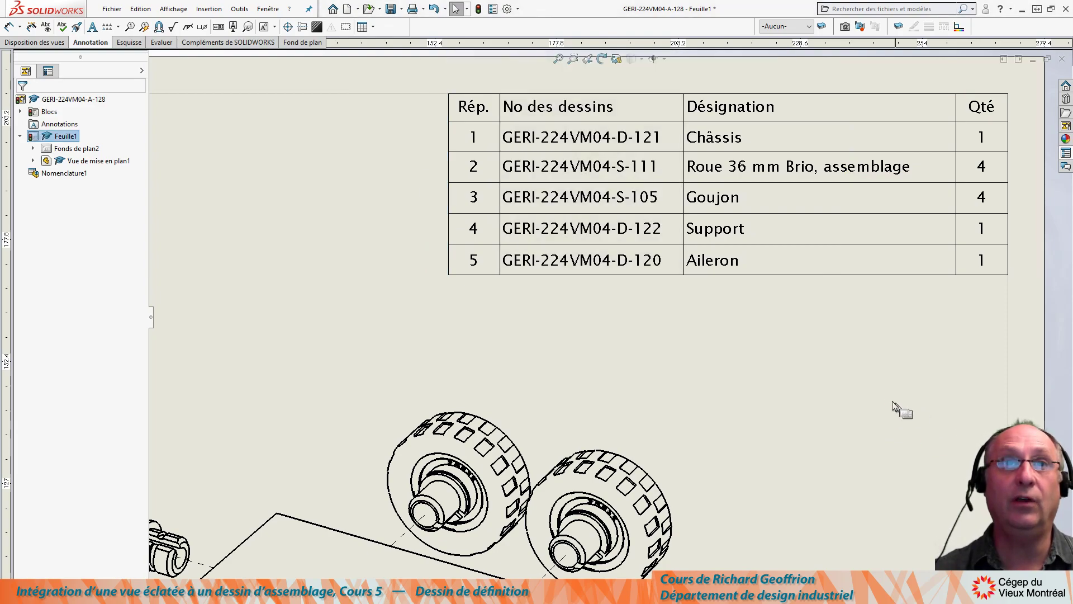
Examine the bill of materials rows and compare their item numbers and designations with the parts in the exploded view
scroll(884, 394, "up", 3)
left_click(719, 249)
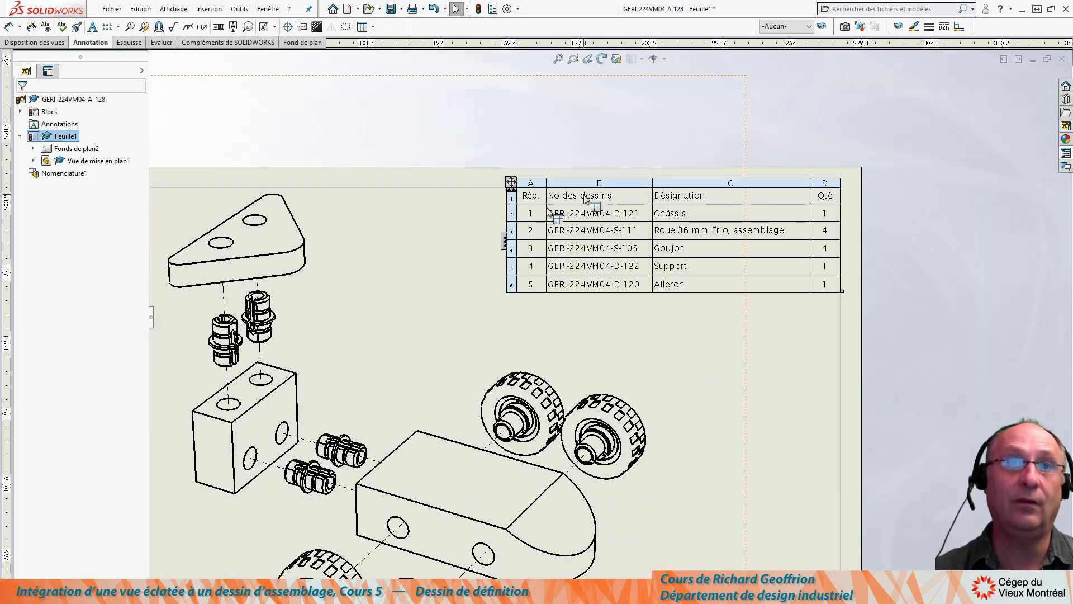
scroll(677, 239, "down", 1)
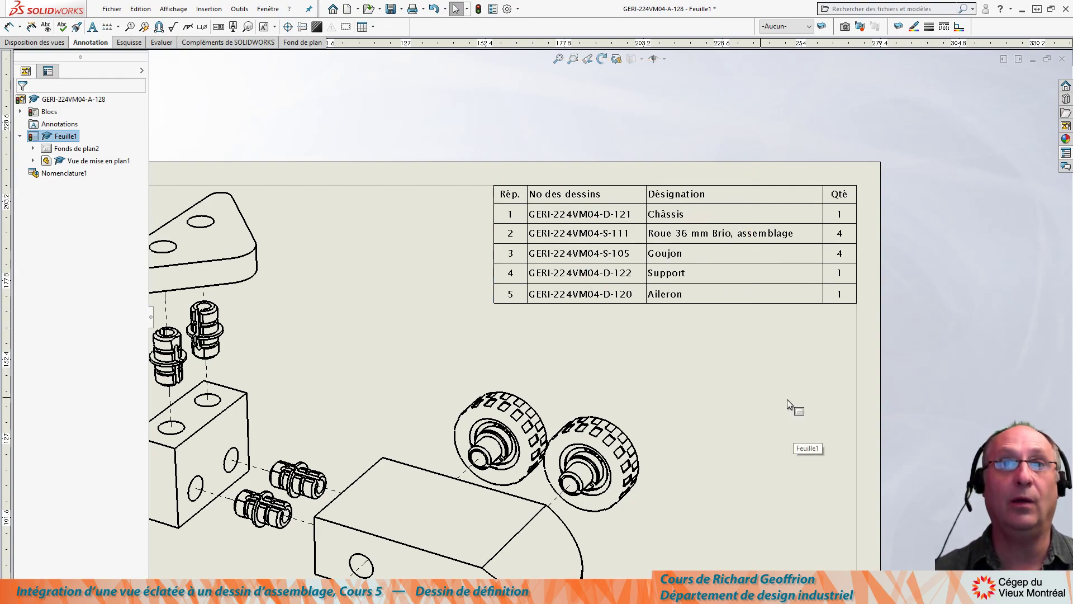
scroll(787, 399, "up", 5)
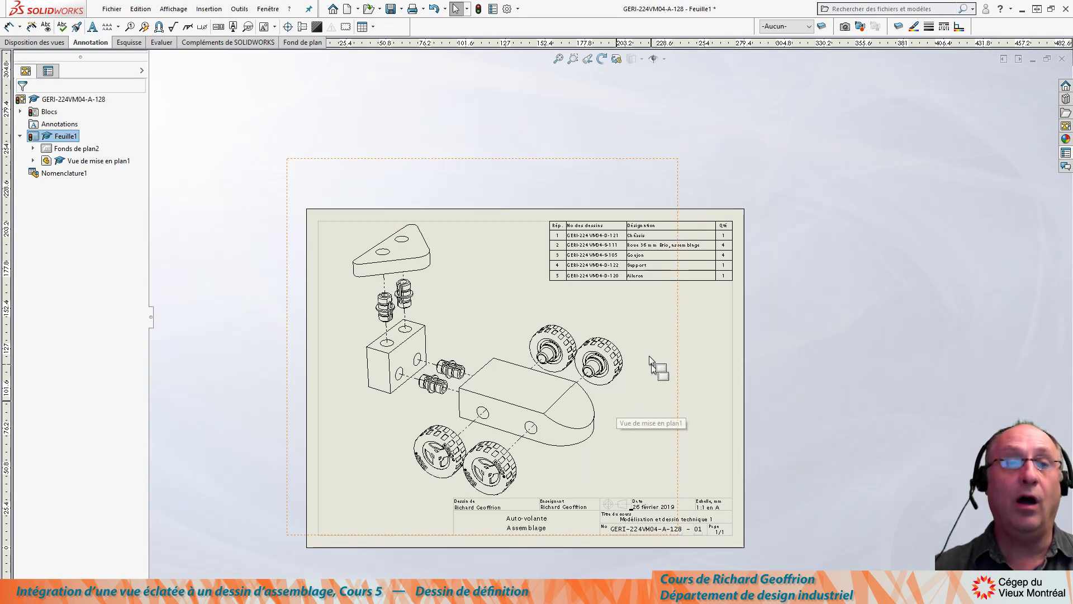
scroll(558, 241, "down", 3)
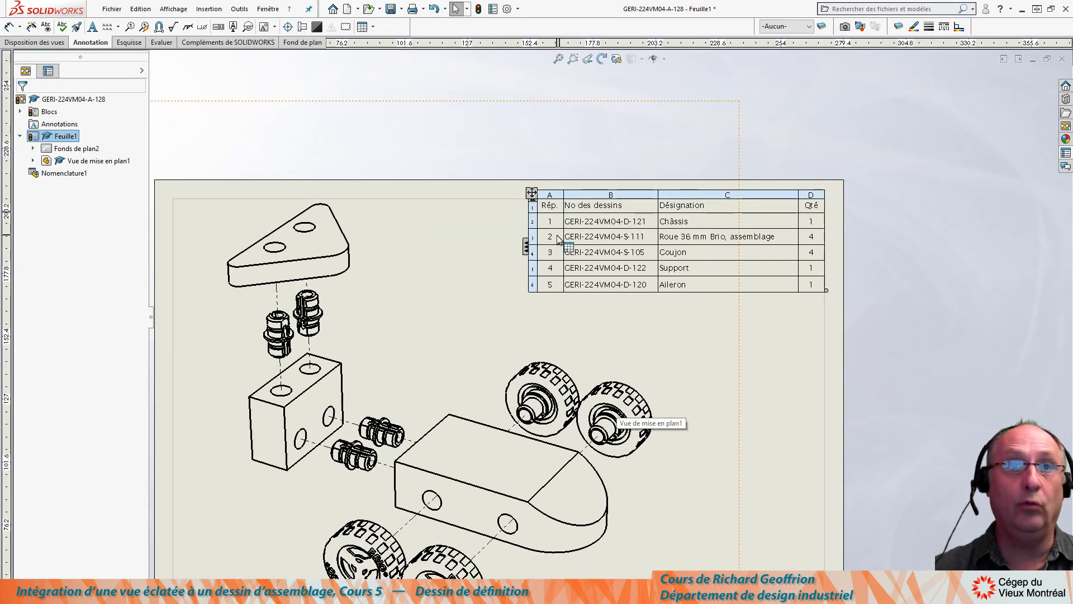
scroll(675, 432, "up", 3)
scroll(470, 281, "down", 2)
scroll(405, 251, "down", 1)
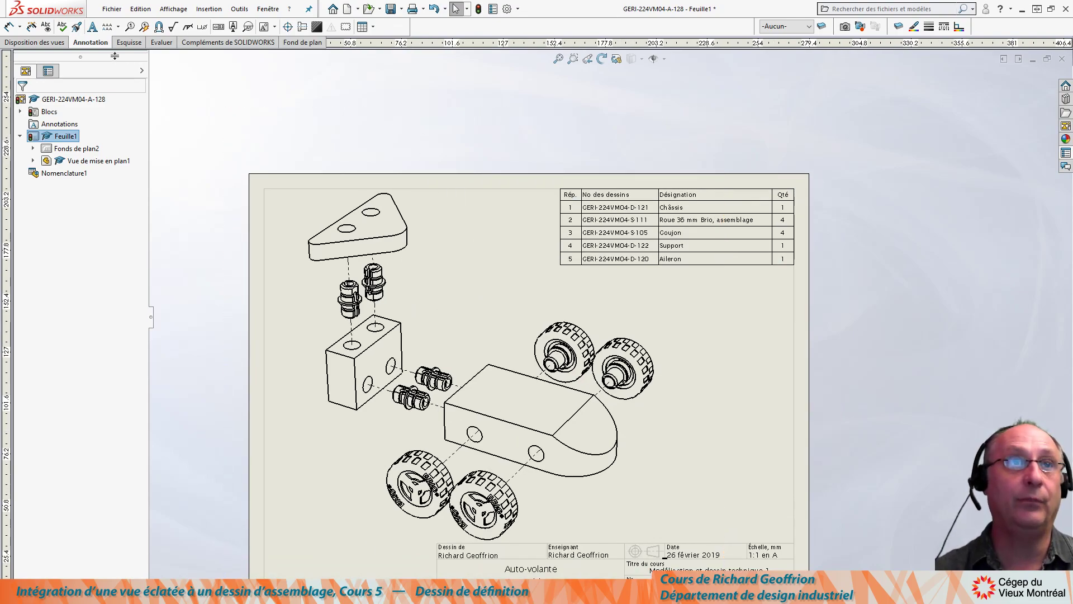
Add circular item-number balloons to the fin, a dowel, the support block, the chassis and a rear wheel
left_click(133, 28)
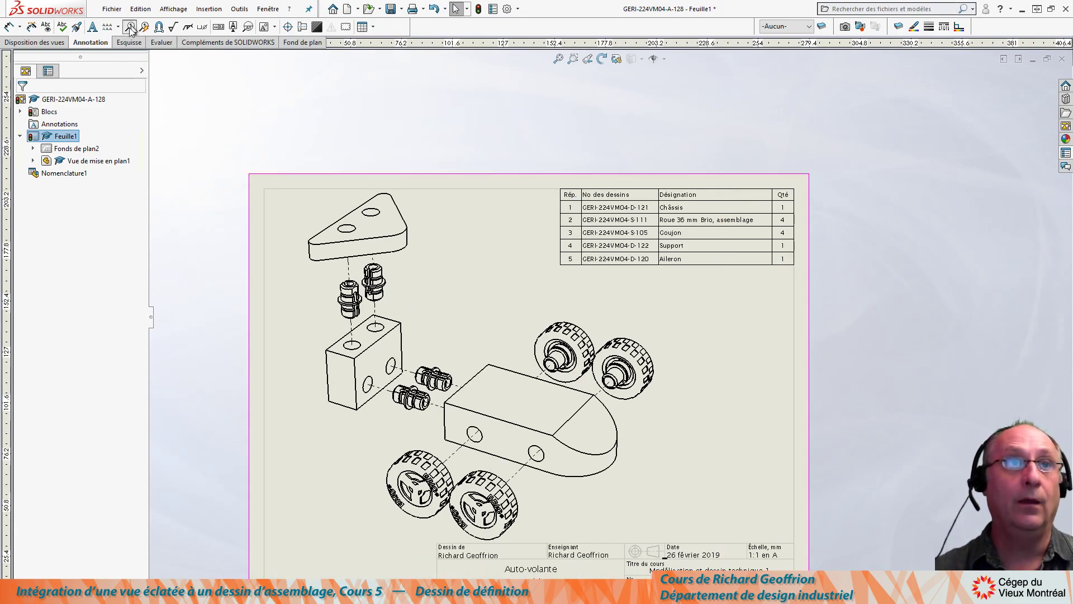
scroll(457, 251, "down", 2)
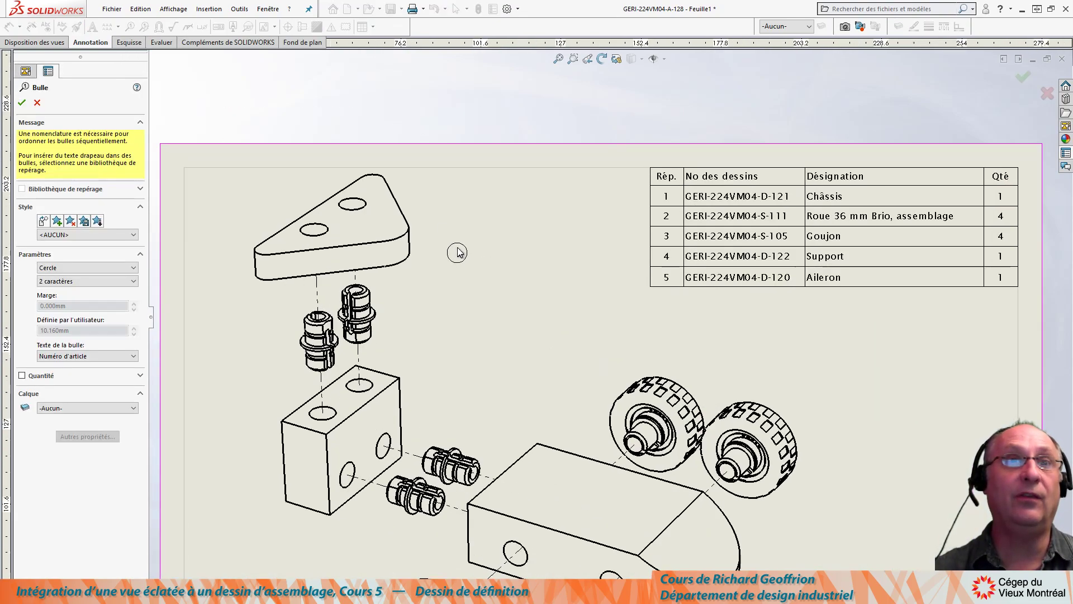
left_click(383, 220)
left_click(463, 197)
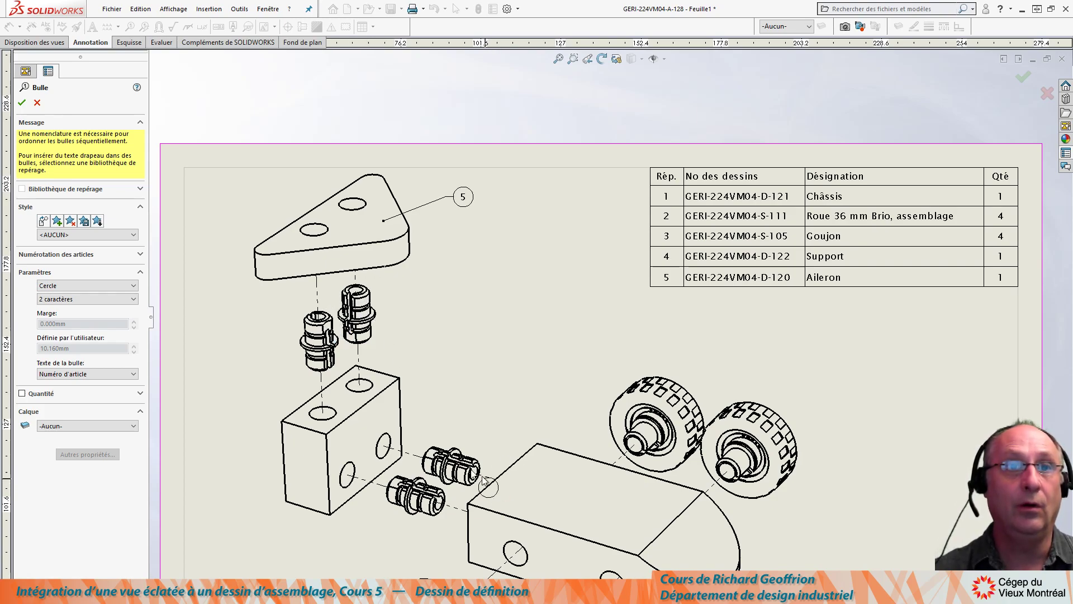
left_click(445, 452)
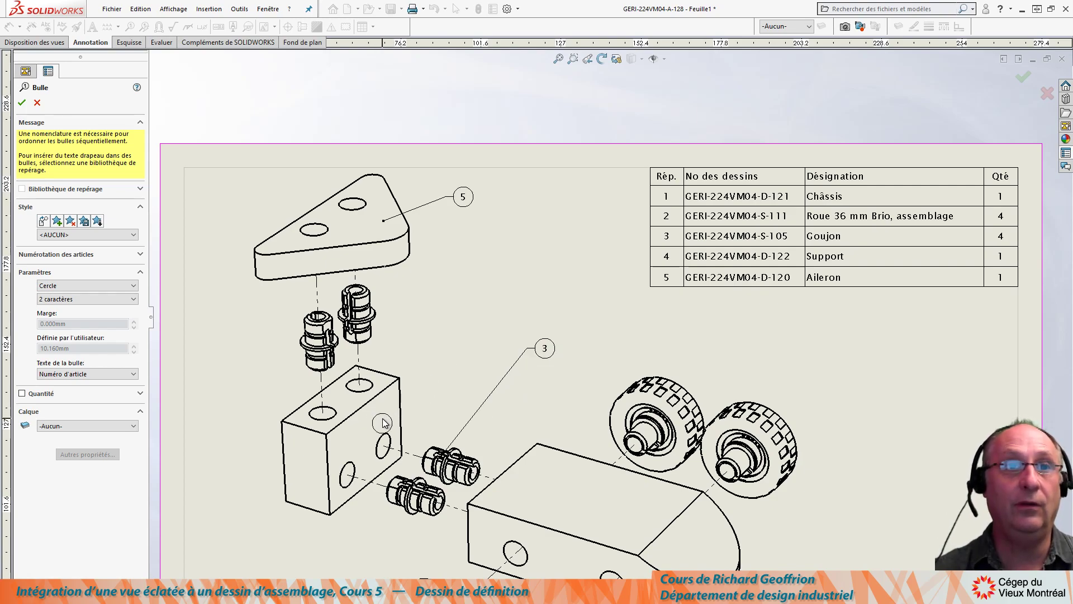
left_click(355, 406)
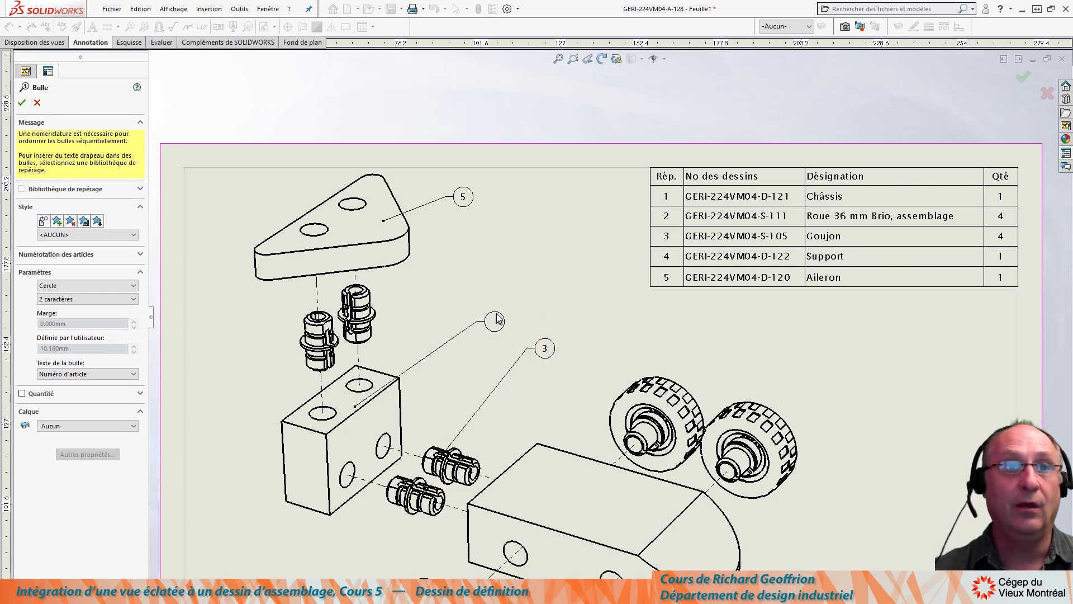
left_click(496, 308)
left_click(552, 463)
left_click(729, 338)
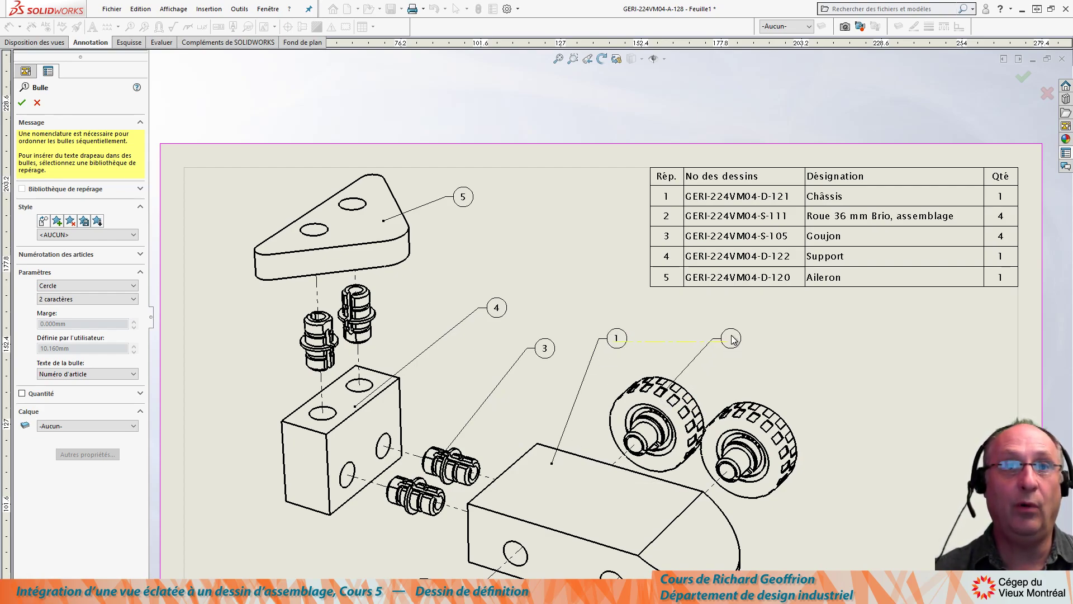
left_click(22, 103)
Line up the fin balloon above the support balloon and the dowel, chassis and wheel balloons in one row, adjusting their spacing
key("f")
scroll(683, 362, "down", 2)
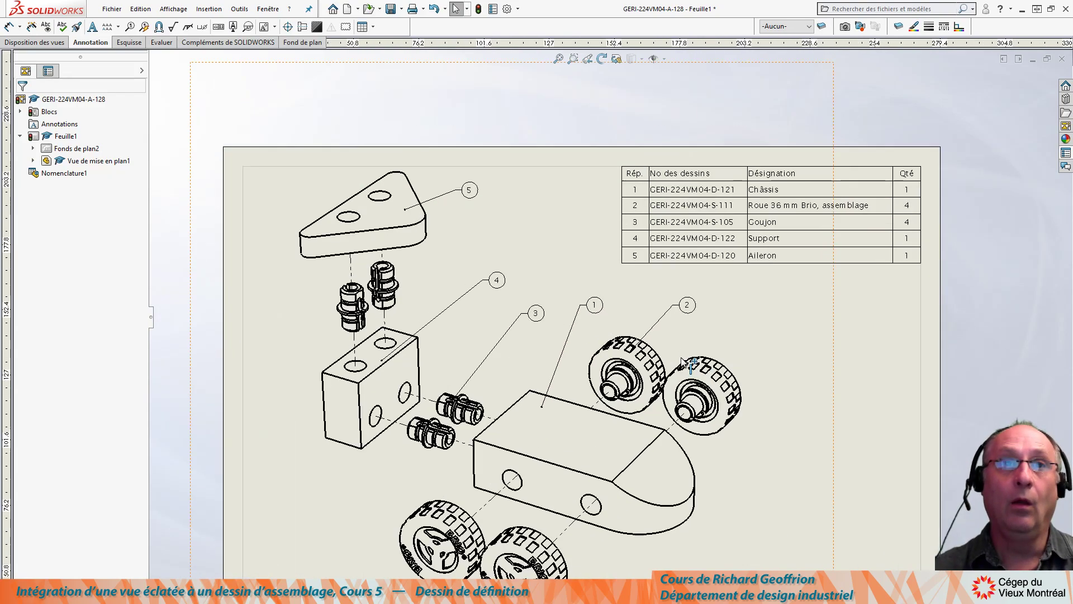
left_click(490, 191)
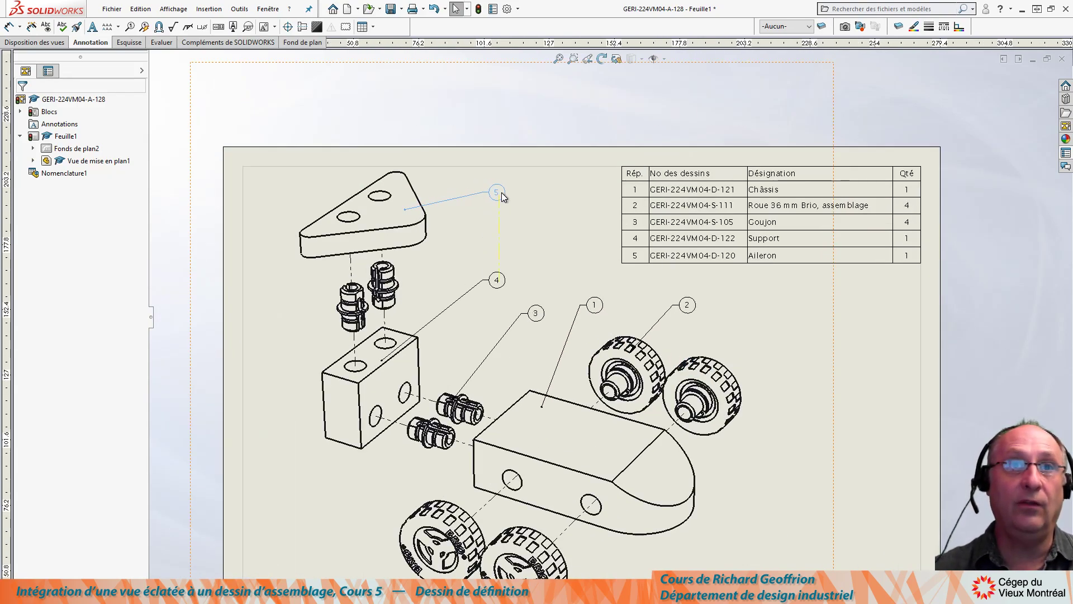
left_click_drag(537, 317, 543, 309)
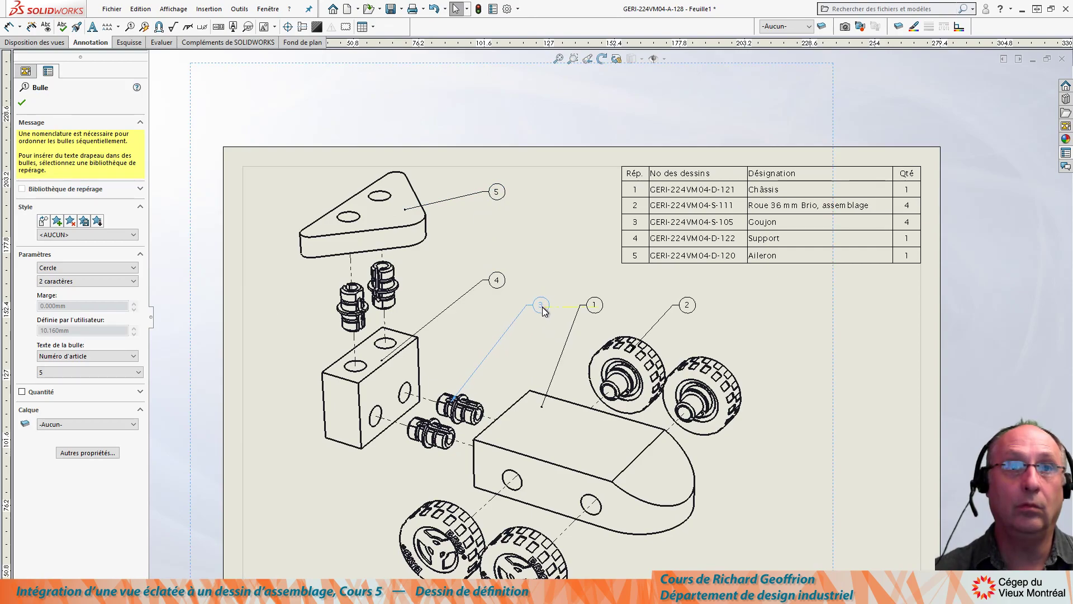
left_click(596, 305)
left_click_drag(688, 305, 675, 305)
left_click_drag(495, 285, 494, 281)
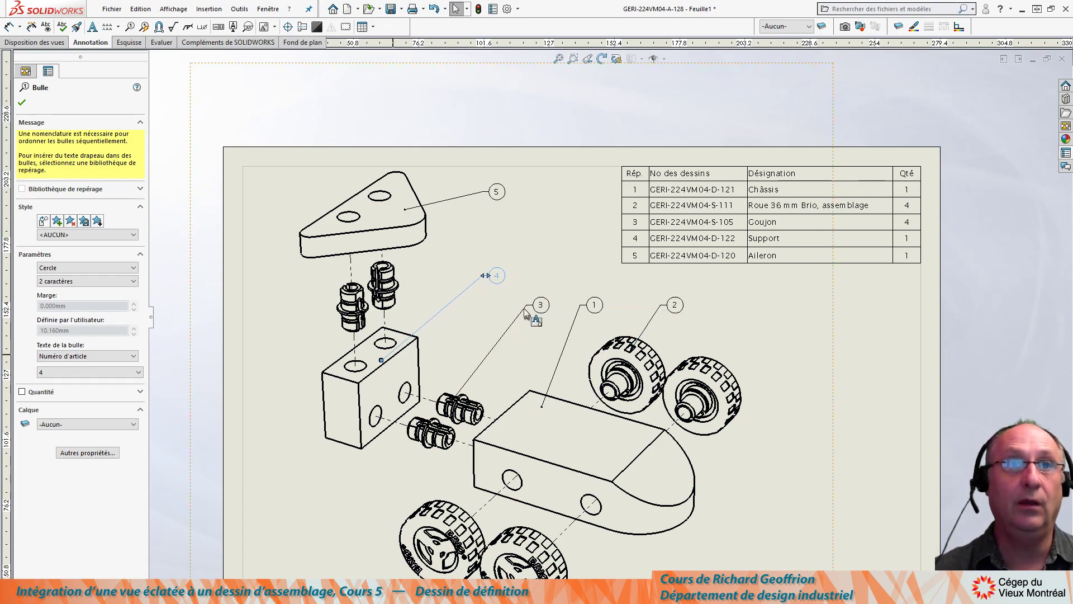
Reorder the bill of materials rows to Aileron, Support, Goujon, Châssis, Roue 36 mm Brio so the balloons are numbered in sequence
scroll(519, 310, "down", 2)
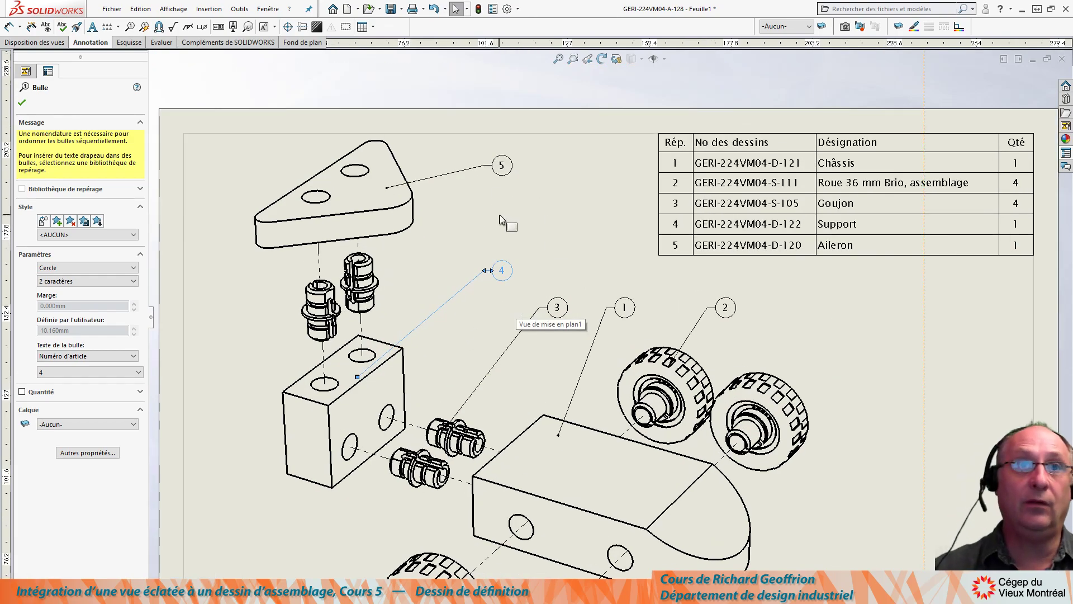
left_click(810, 364)
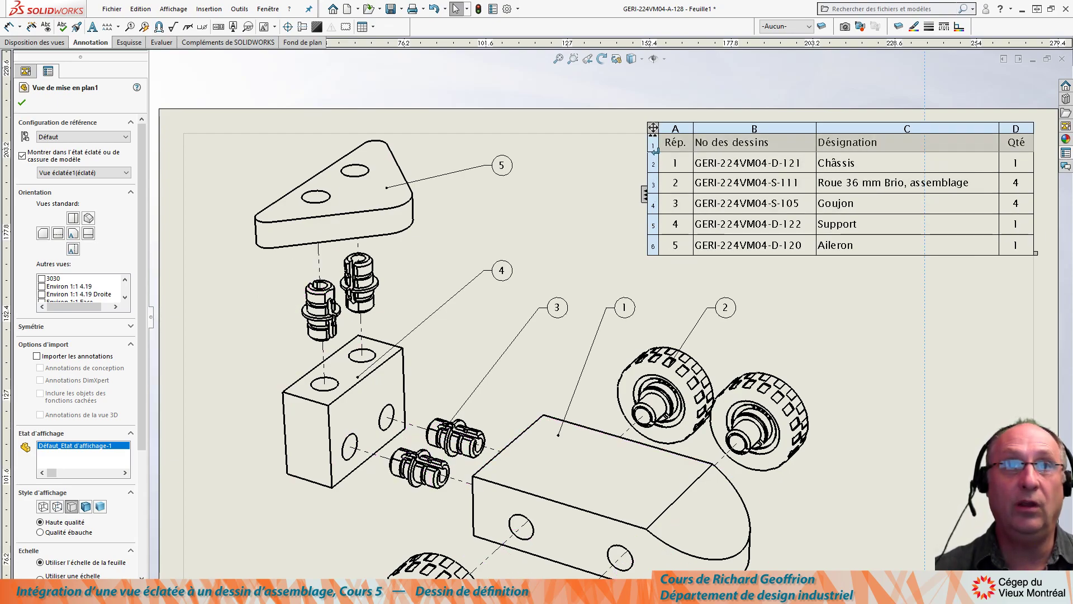
left_click_drag(655, 150, 656, 152)
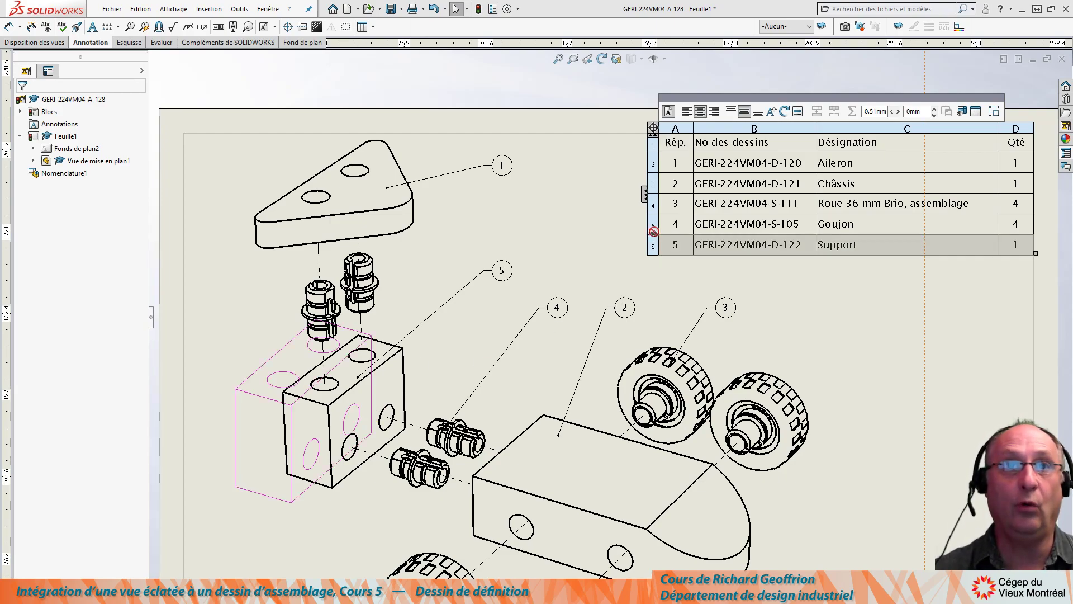
left_click_drag(657, 183, 658, 178)
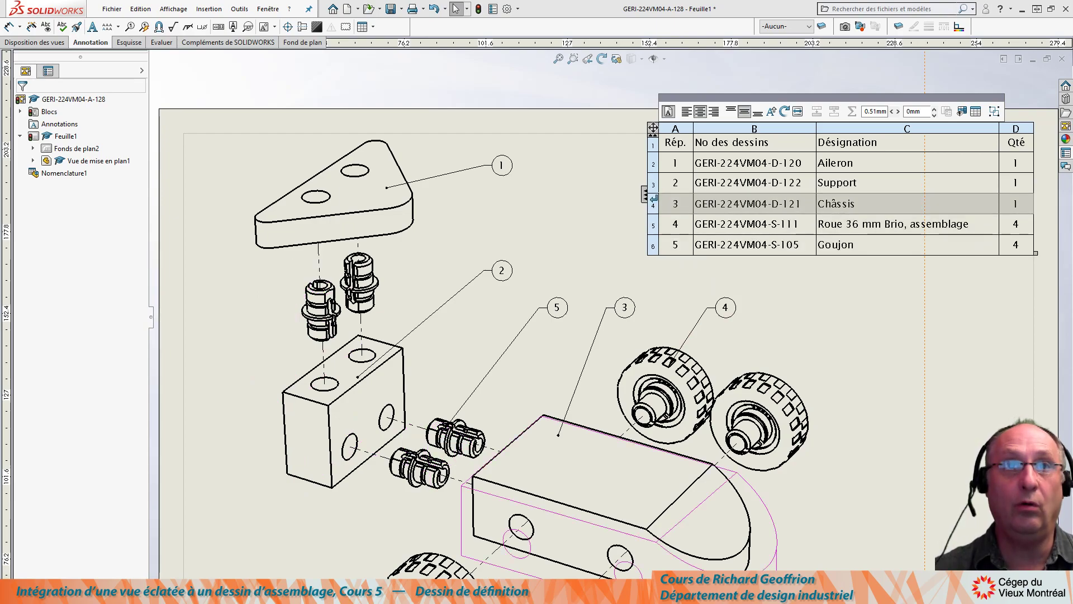
left_click_drag(654, 194, 654, 193)
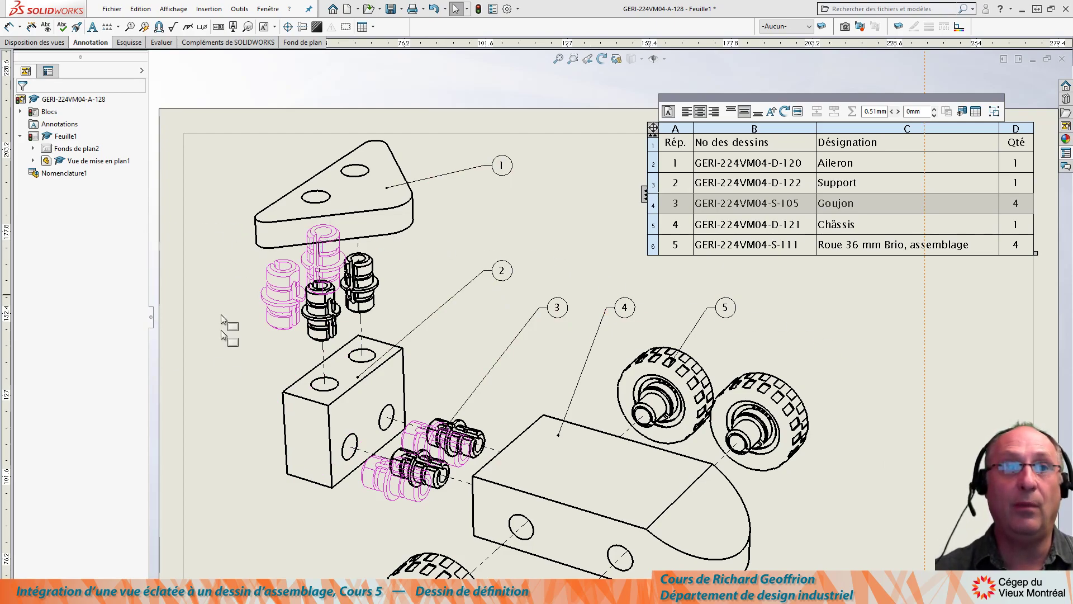
left_click(940, 330)
Review the whole sheet, checking the numbered balloons, the bill of materials and the title block
scroll(772, 398, "up", 2)
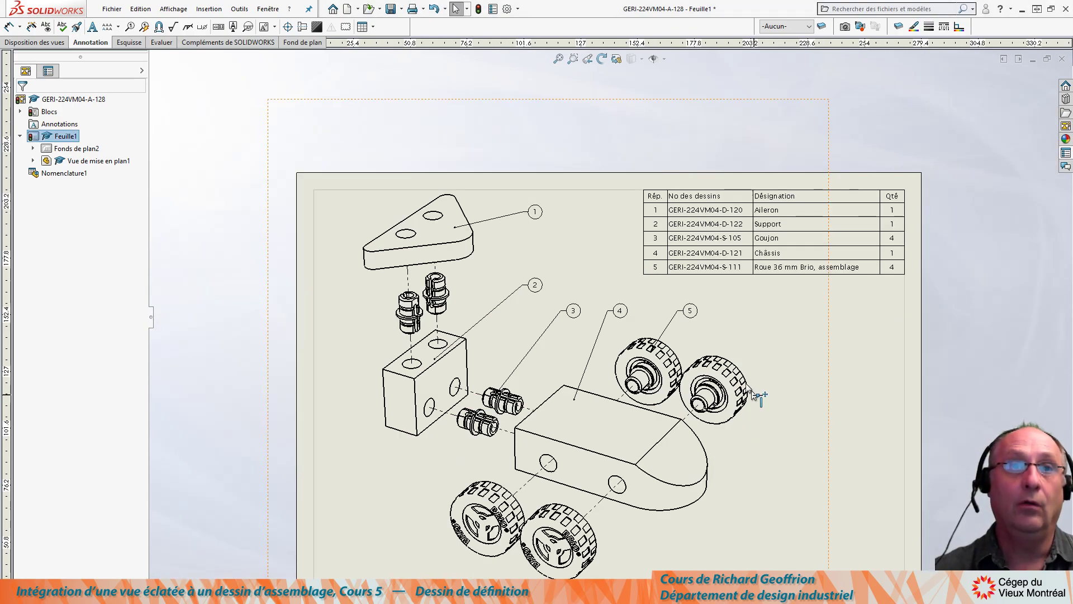
scroll(867, 549, "up", 1)
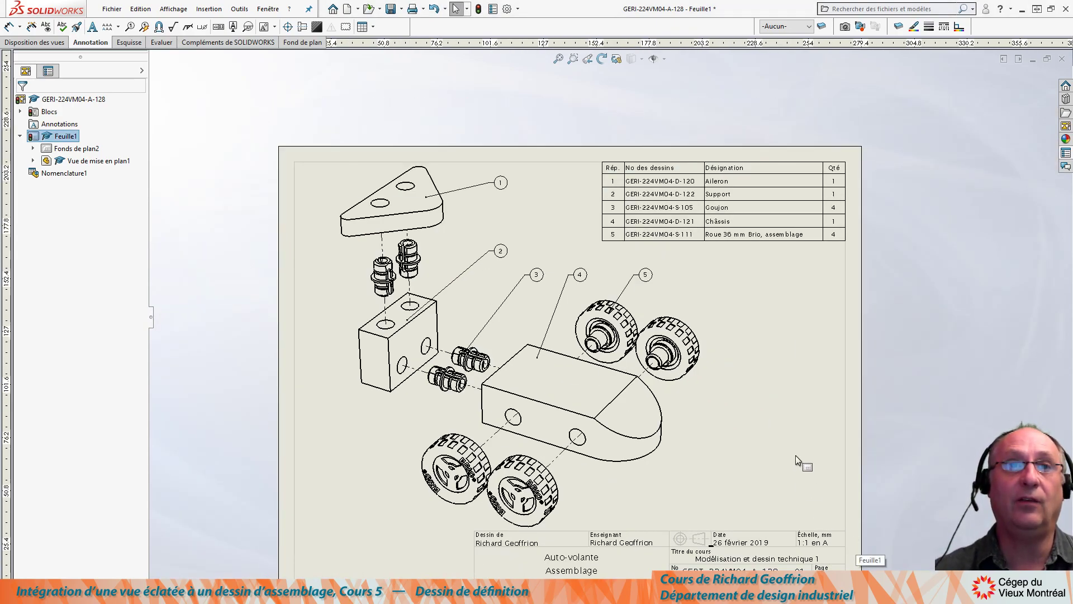
scroll(779, 452, "up", 1)
scroll(743, 461, "down", 3)
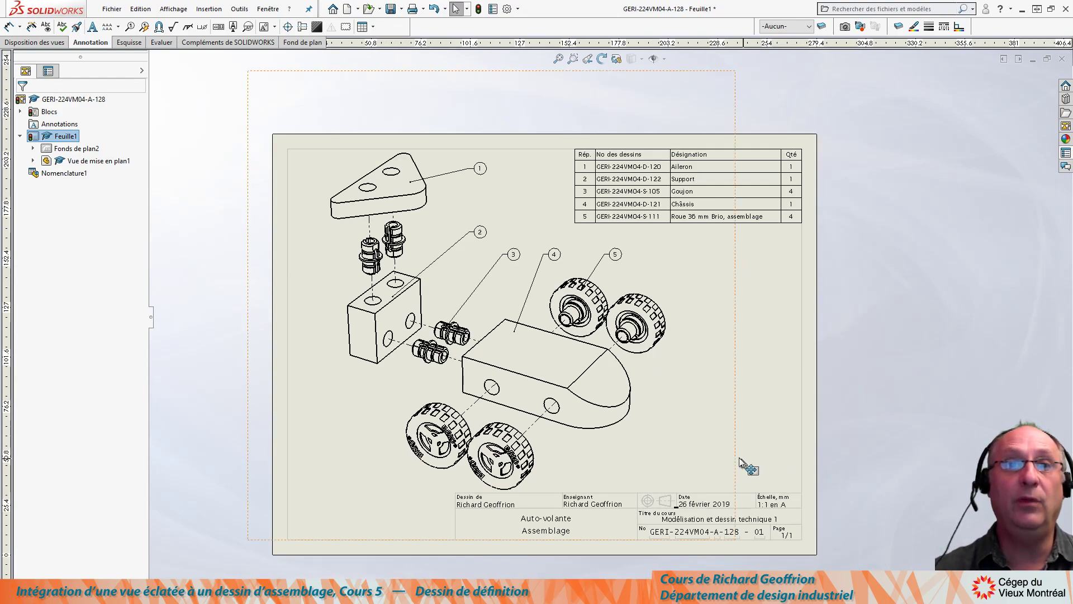
scroll(692, 393, "up", 1)
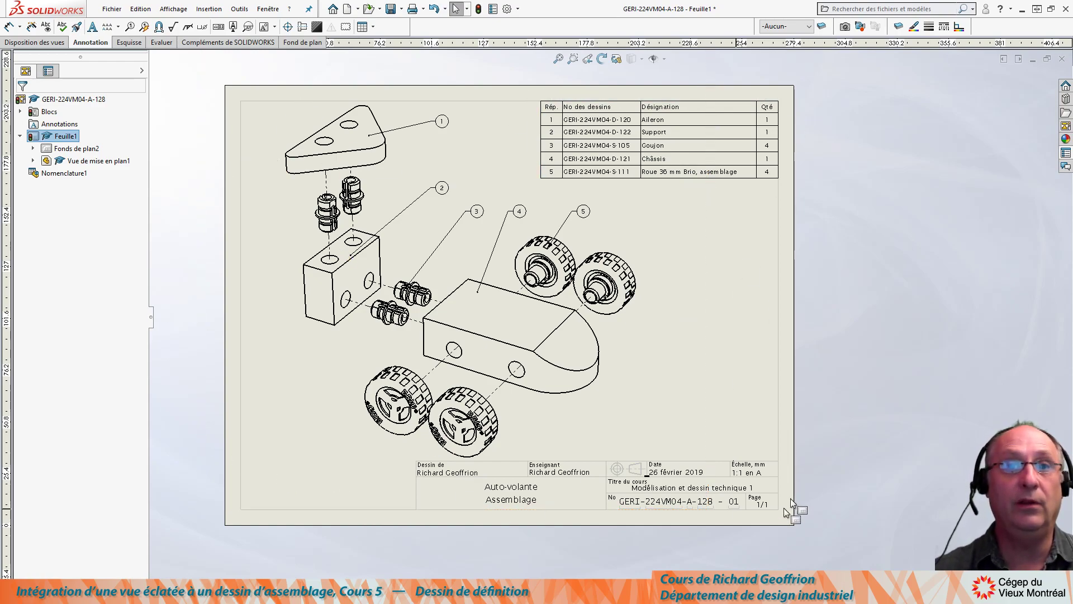
scroll(748, 502, "down", 1)
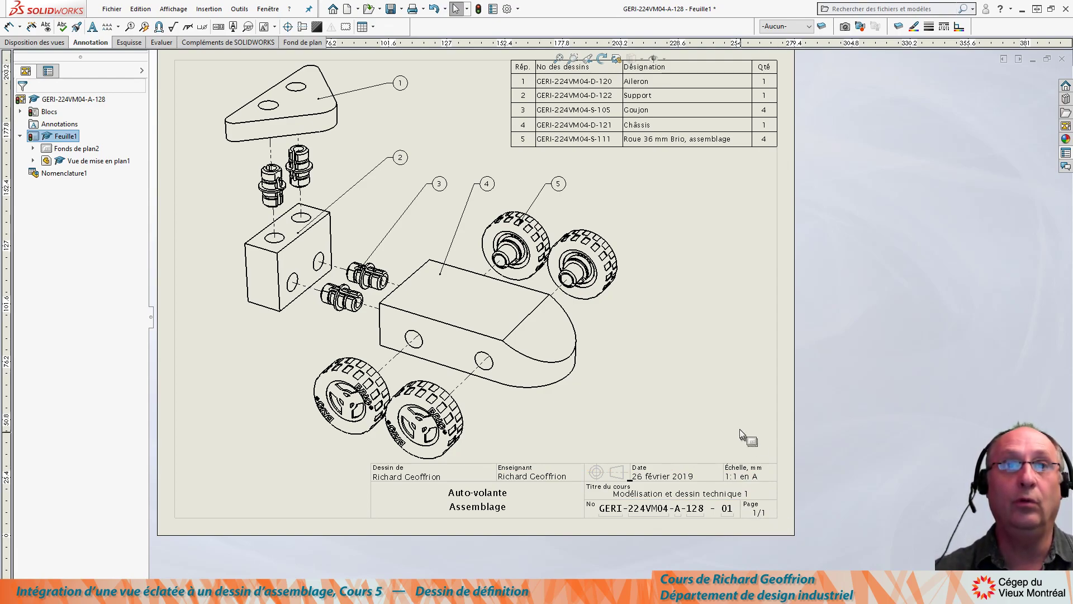
scroll(702, 347, "up", 1)
scroll(702, 346, "down", 1)
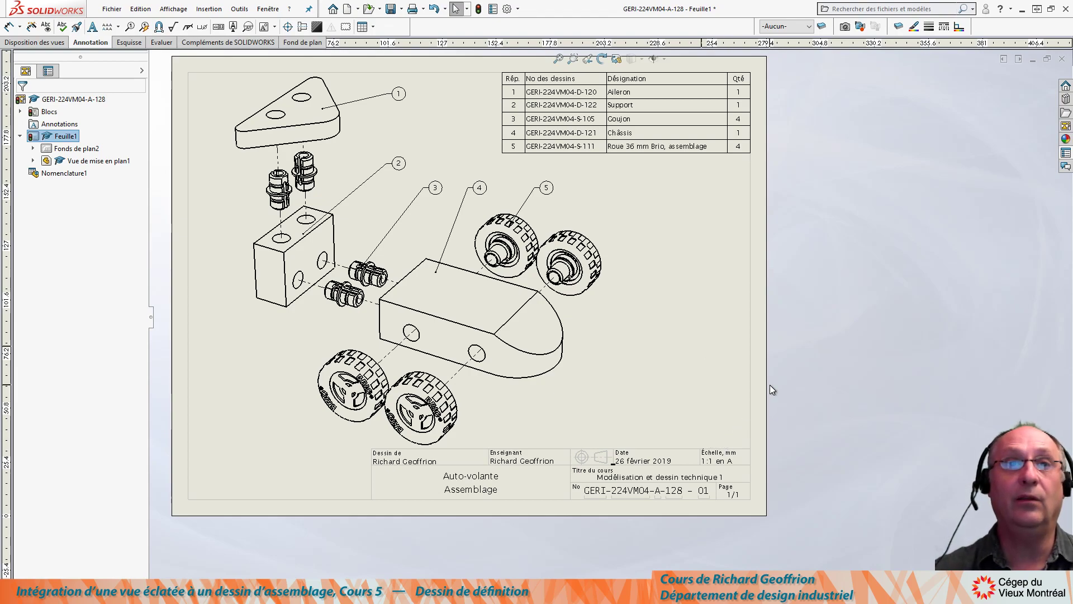